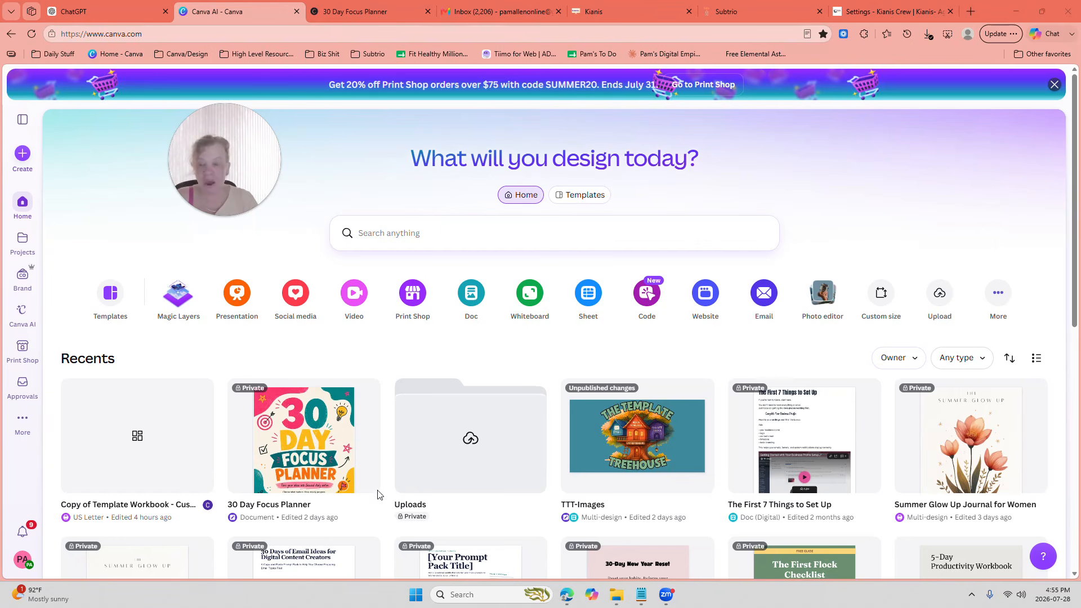
Step: Open the 30 Day Focus Planner design and show all of its pages as a grid
left_click(304, 469)
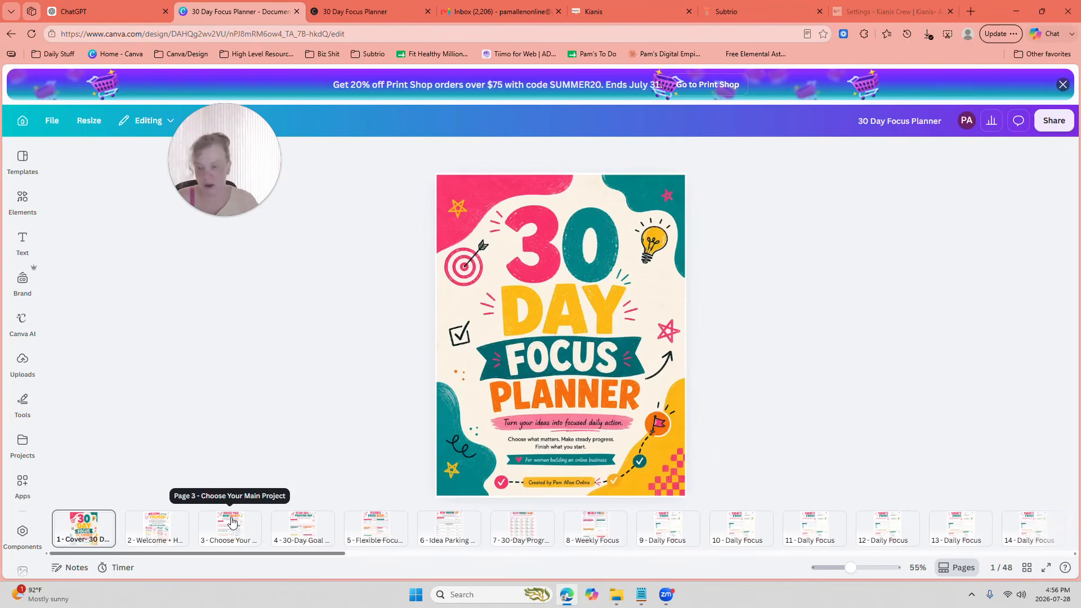
left_click(327, 537)
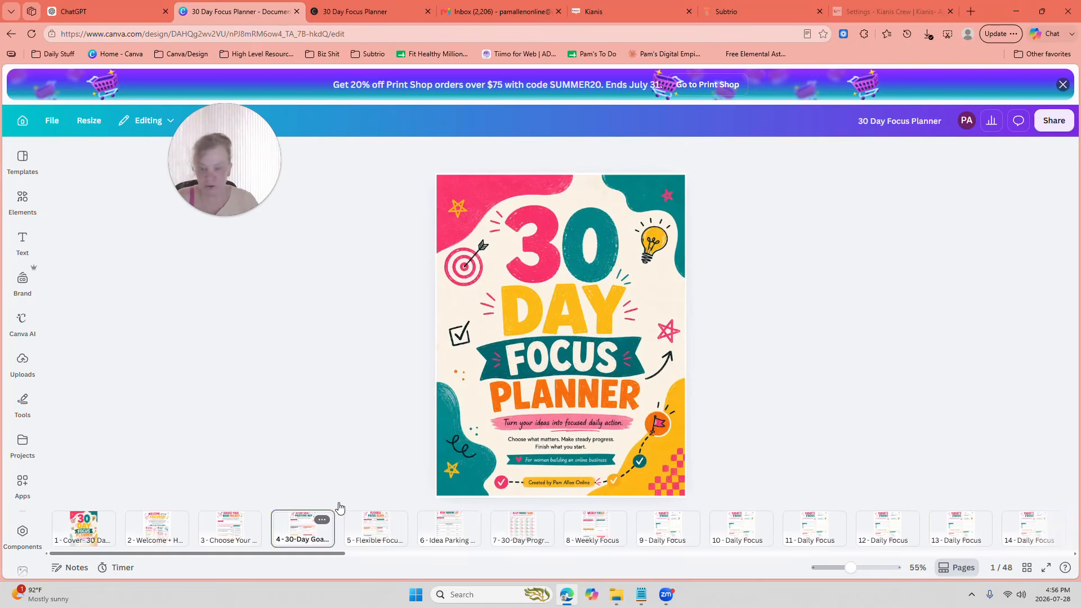
left_click(1024, 568)
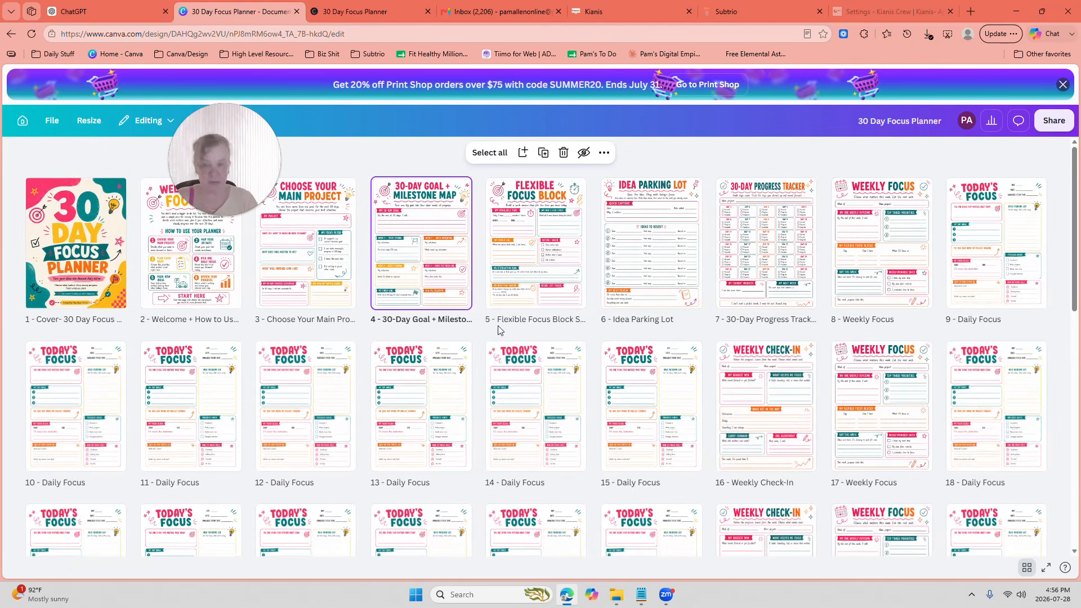
left_click_drag(227, 180, 350, 184)
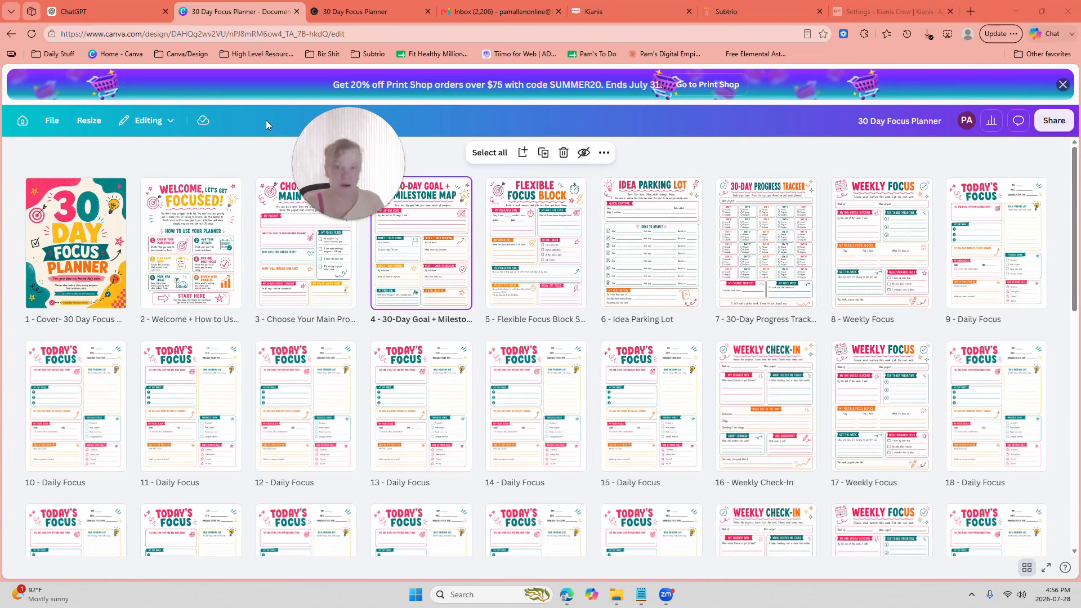
mouse_move(322, 138)
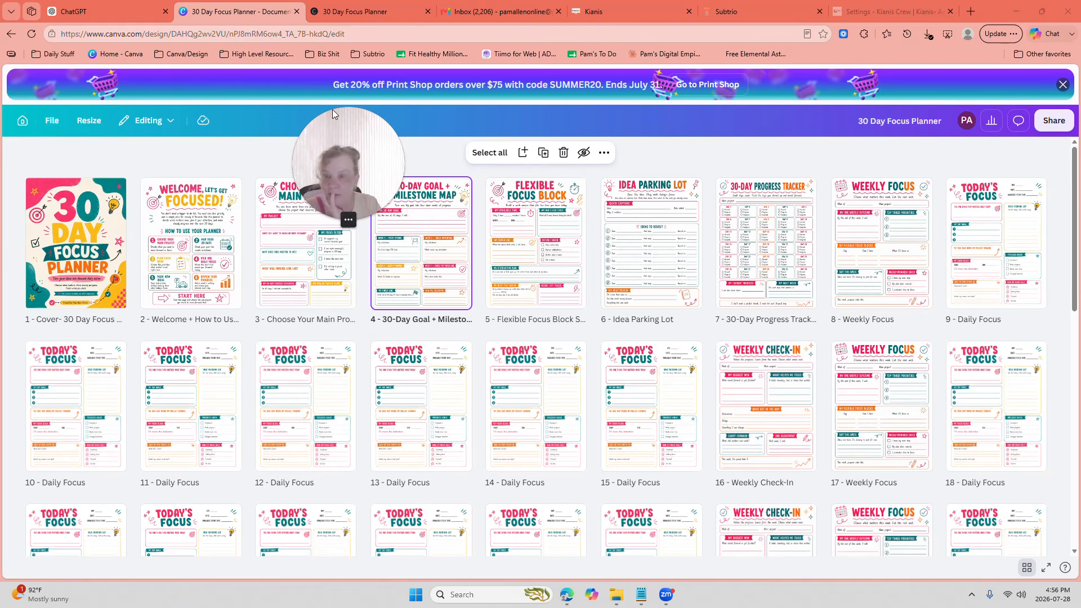
Step: Switch to the published 30 Day Focus Planner site and view its Welcome section with the usage instructions
left_click(384, 14)
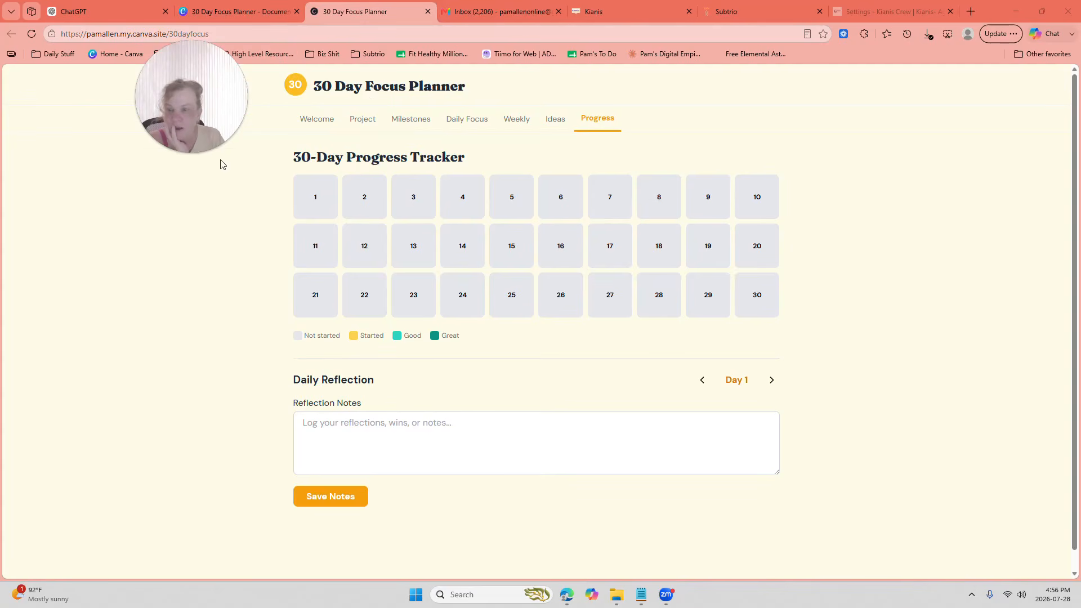
left_click(319, 119)
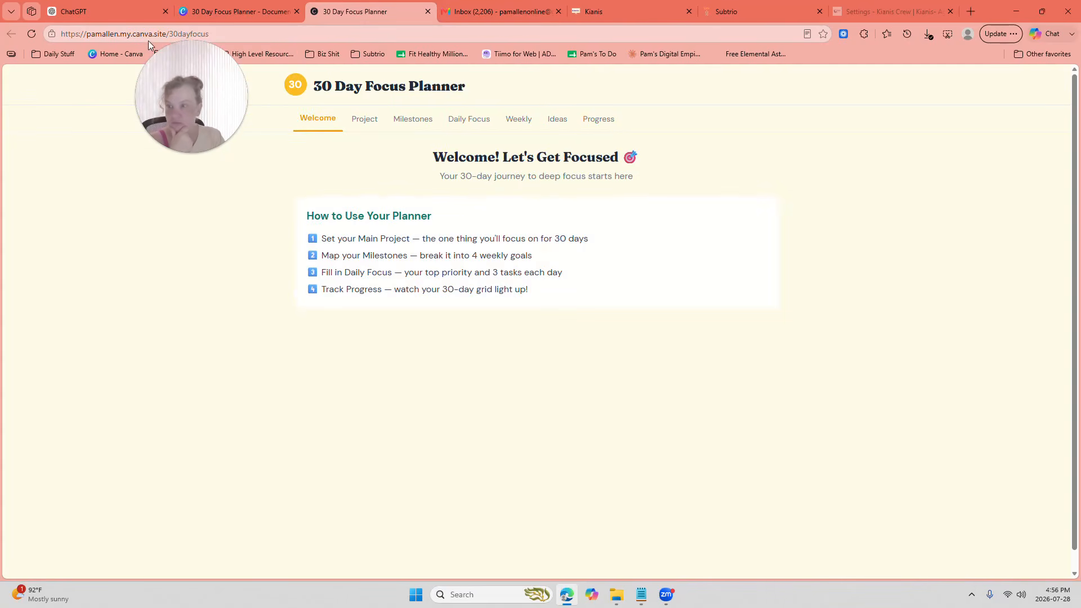
left_click_drag(194, 67, 214, 101)
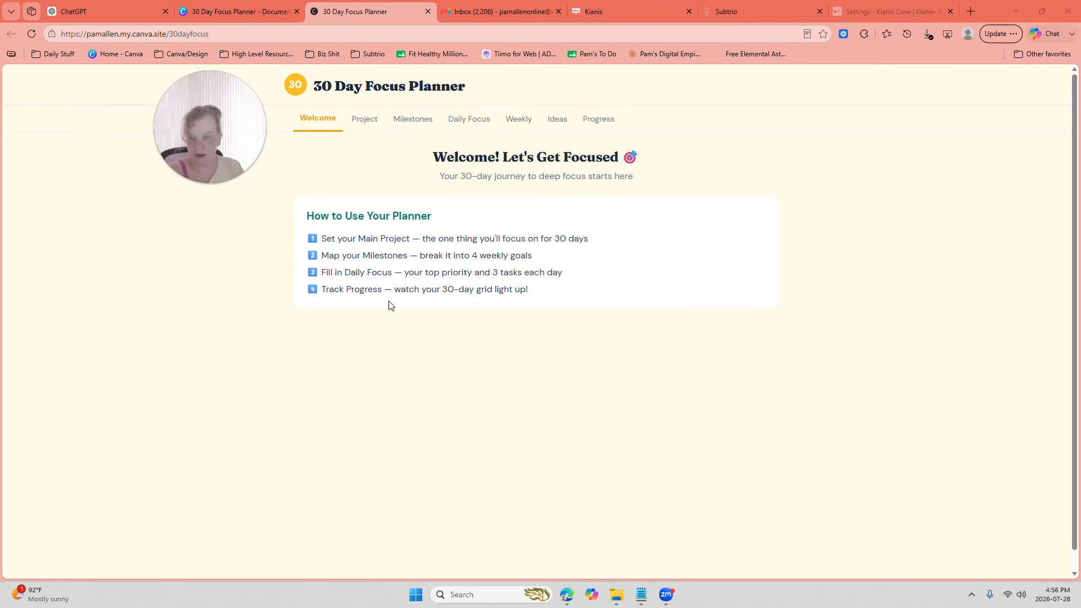
Step: Save "August Membership Dumps" as the main project with the reason "Because my members need their items"
left_click(371, 119)
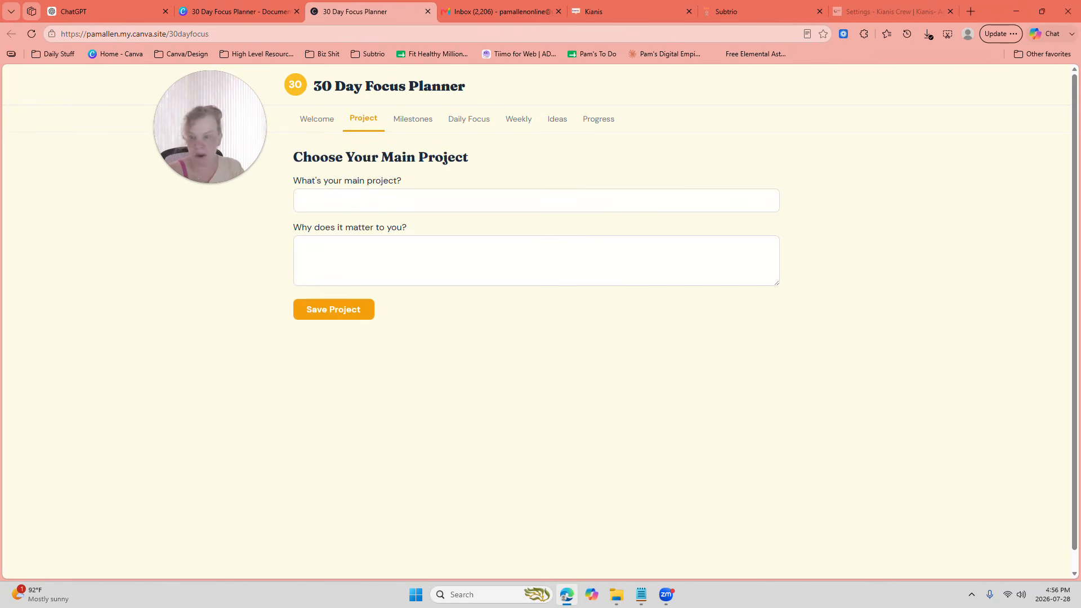
left_click(302, 200)
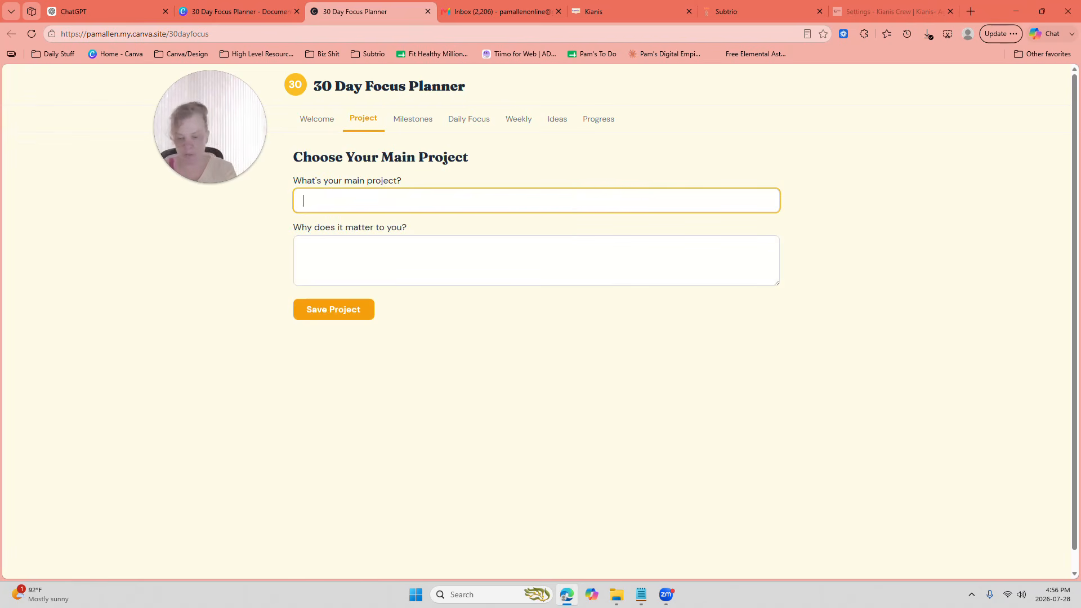
type("August Membership")
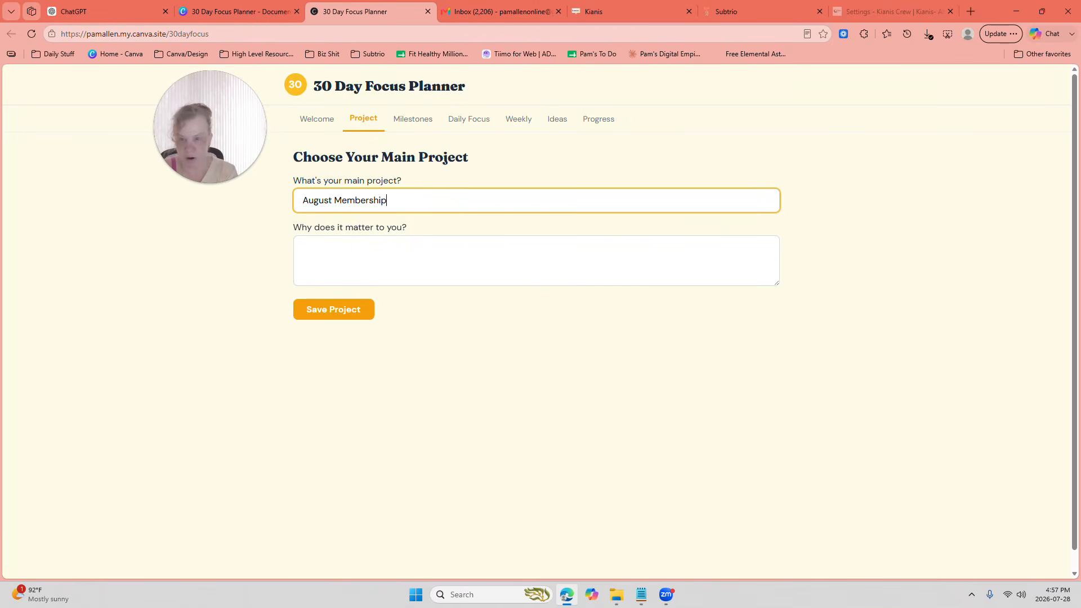
type(" Dumps")
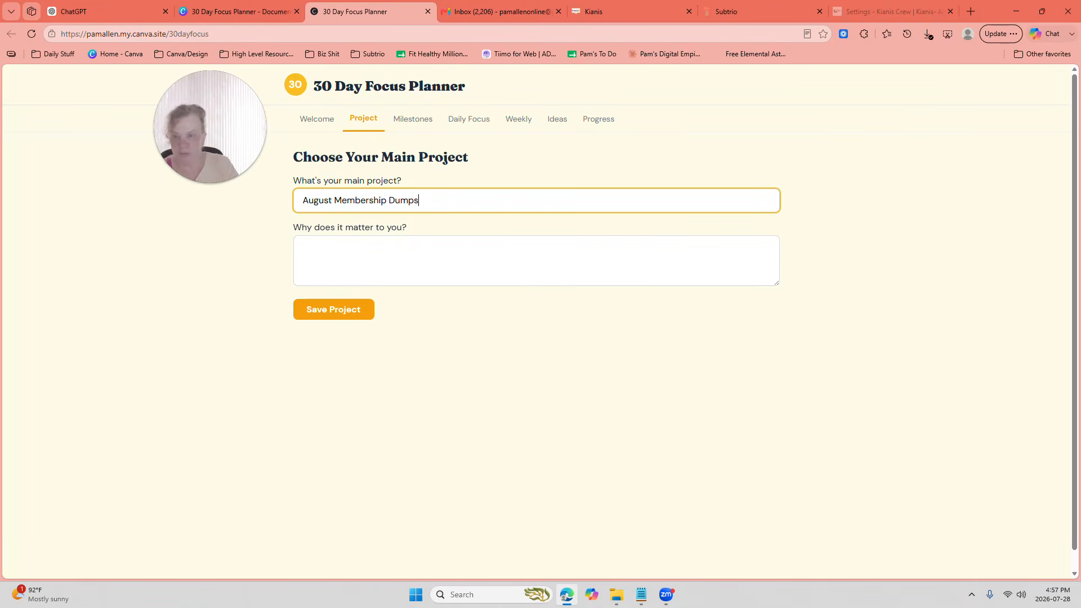
key("Tab")
type("Beca")
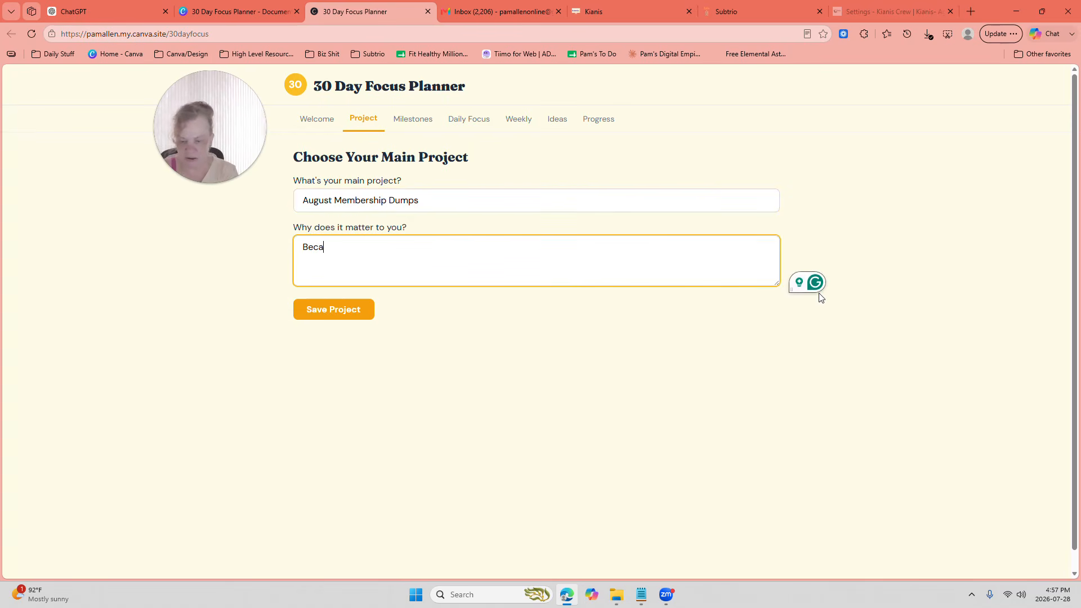
type("suse")
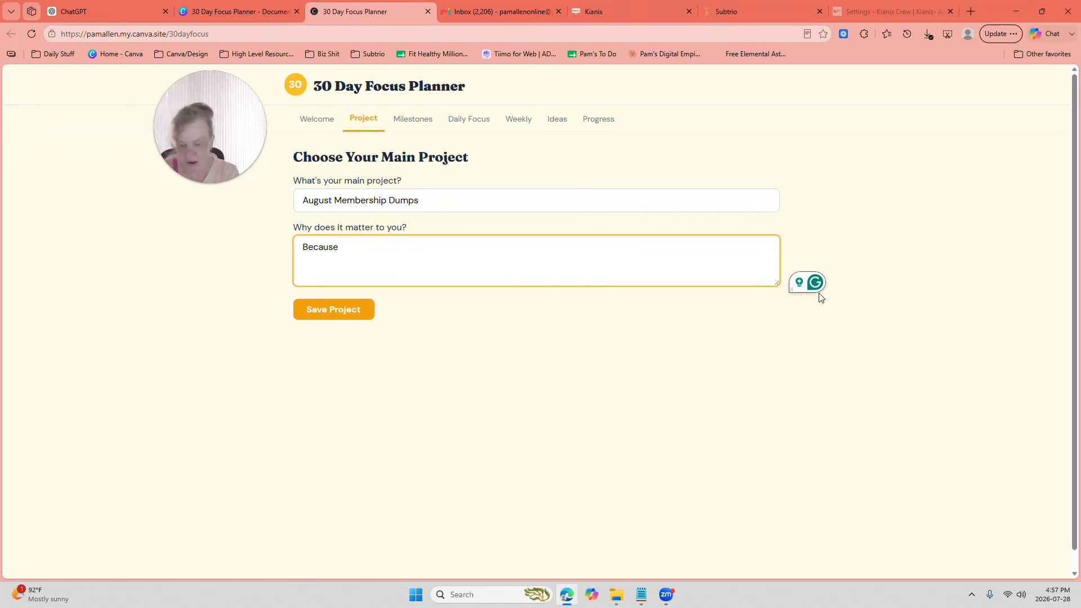
type("mbers need their")
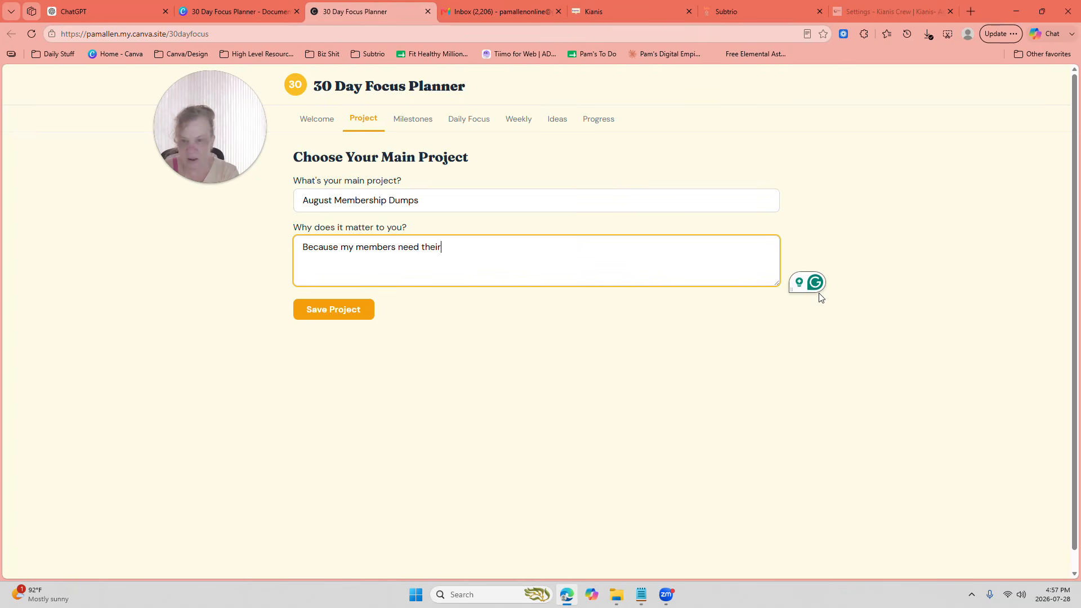
type("ems")
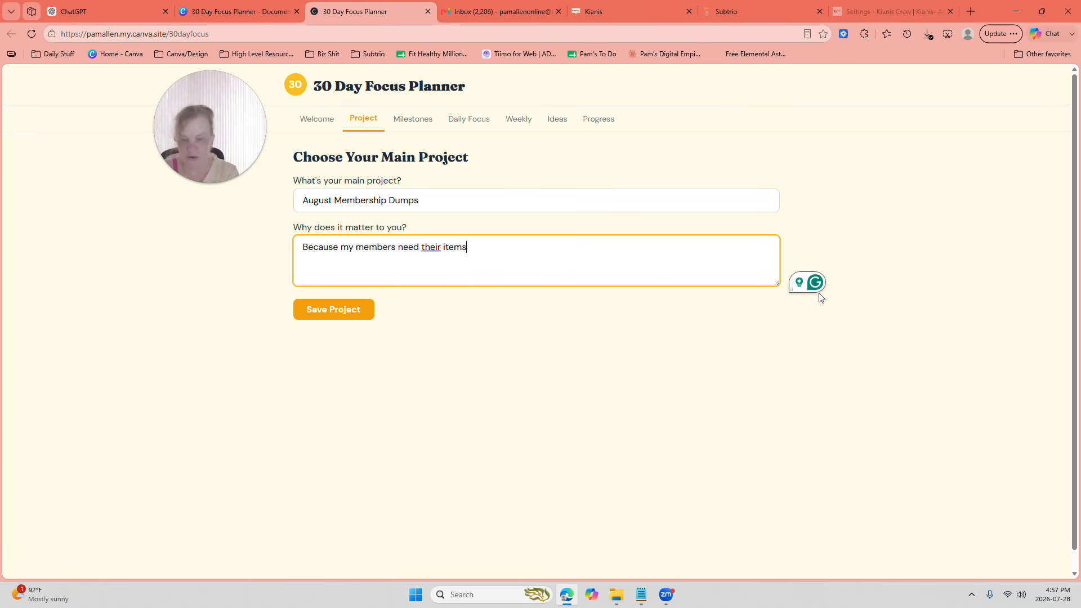
left_click(331, 311)
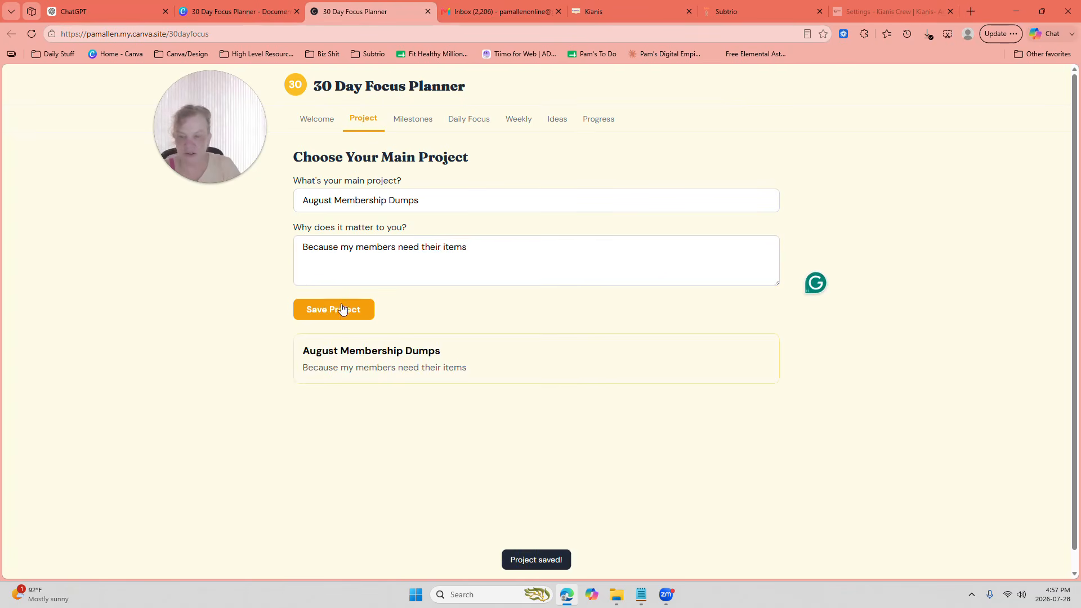
Step: Enter "test" as the Week 1 milestone in the 30-Day Milestone Map and save the milestones
left_click(401, 121)
left_click(353, 186)
type("teast")
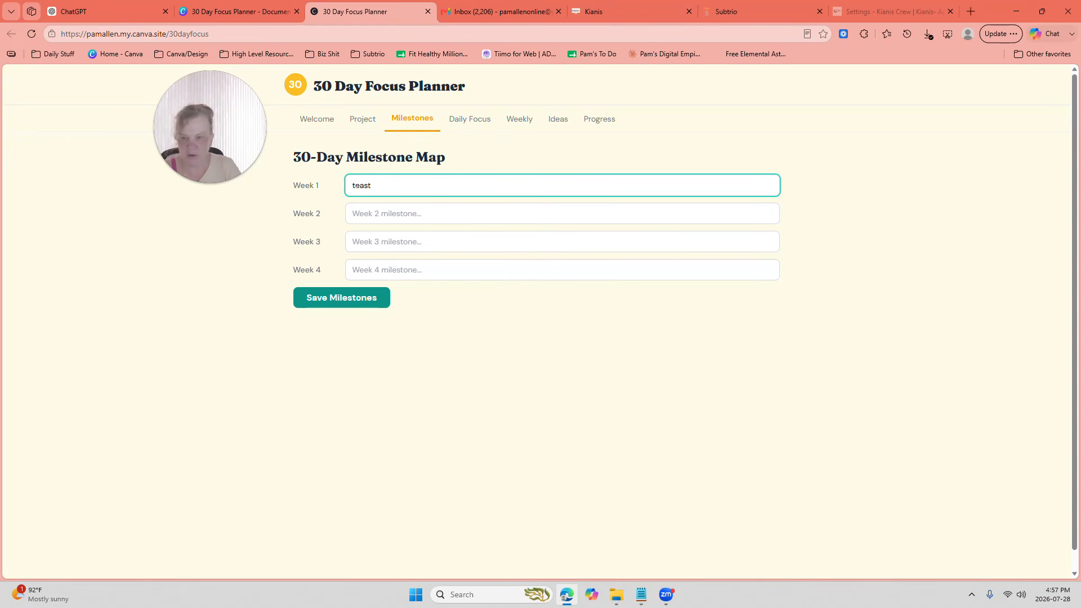
right_click(360, 188)
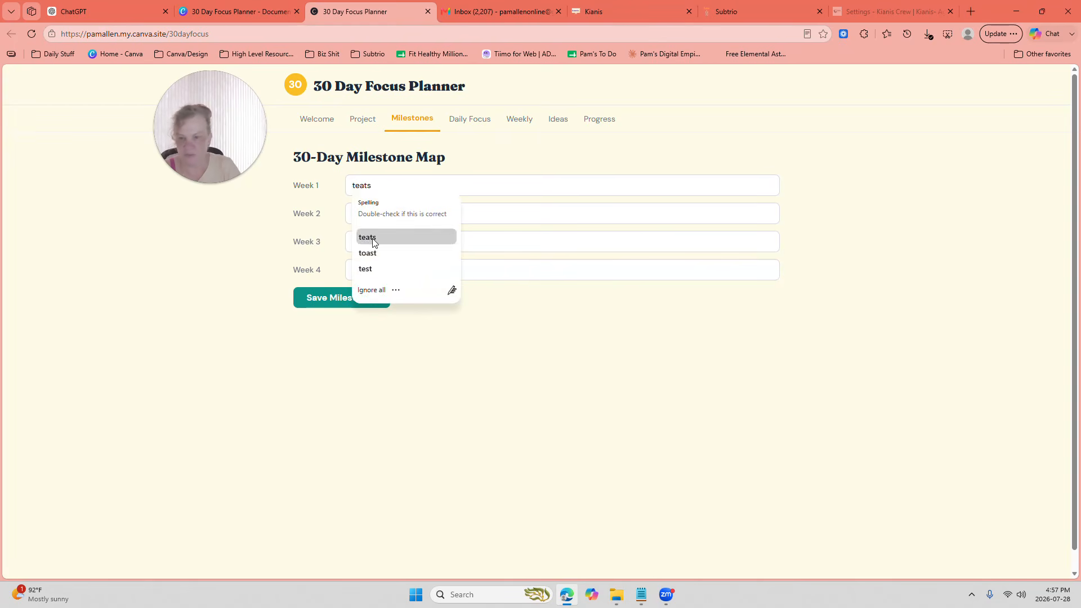
left_click(369, 236)
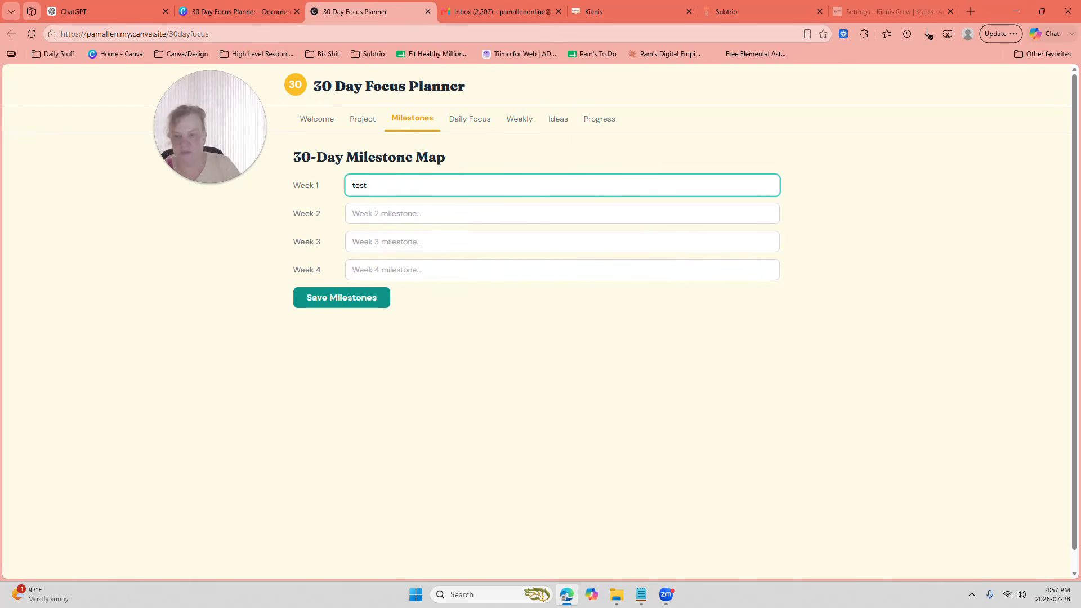
left_click(394, 213)
left_click(358, 304)
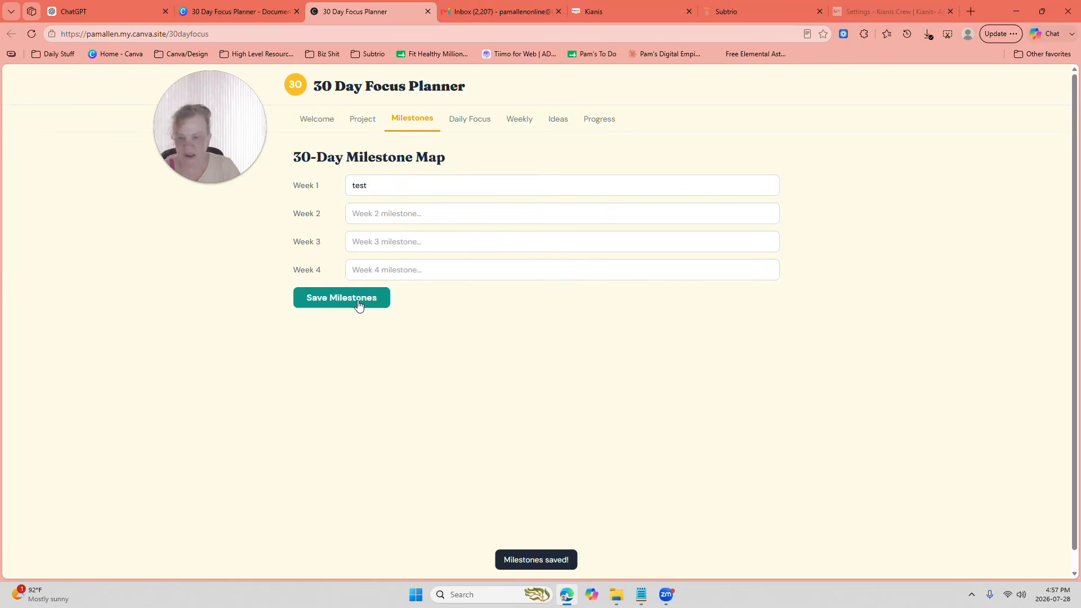
Step: Set the Day 1 top priority in the Daily Focus section to "test" and mark Tasks 1 and 2 as done
left_click(467, 119)
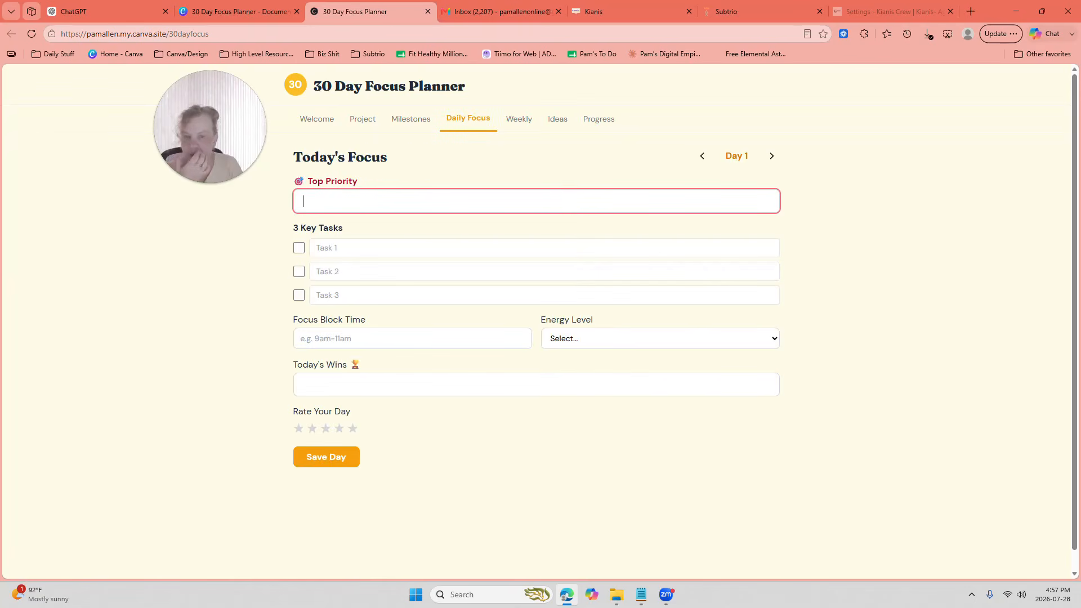
type("test")
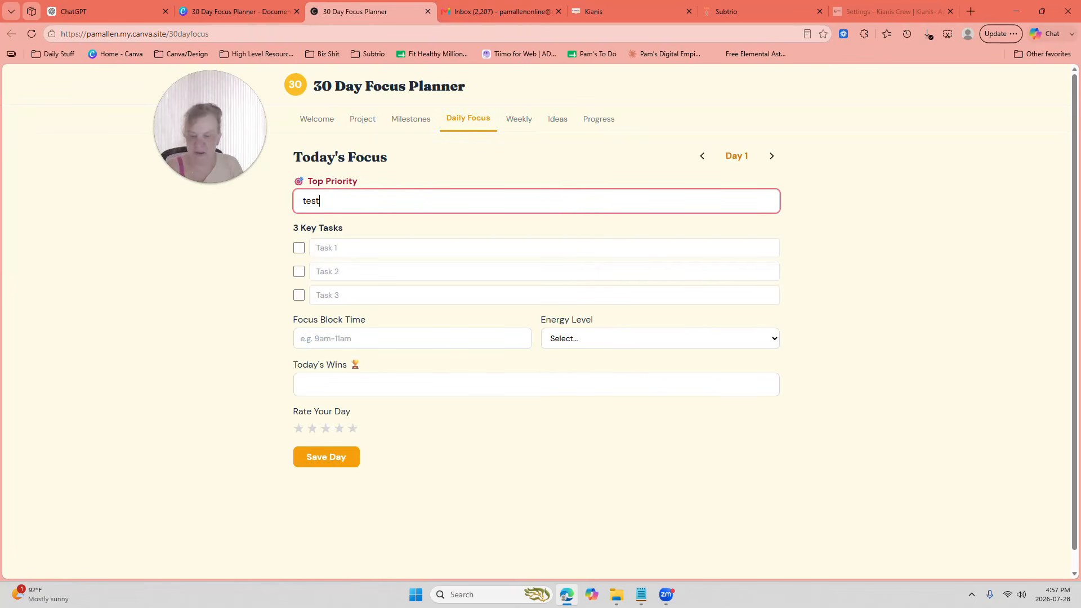
left_click(299, 248)
left_click(299, 272)
Step: Fill in Day 1 with focus block time 5, High energy, the win "fun" and a five-star rating, and save the day
left_click(341, 339)
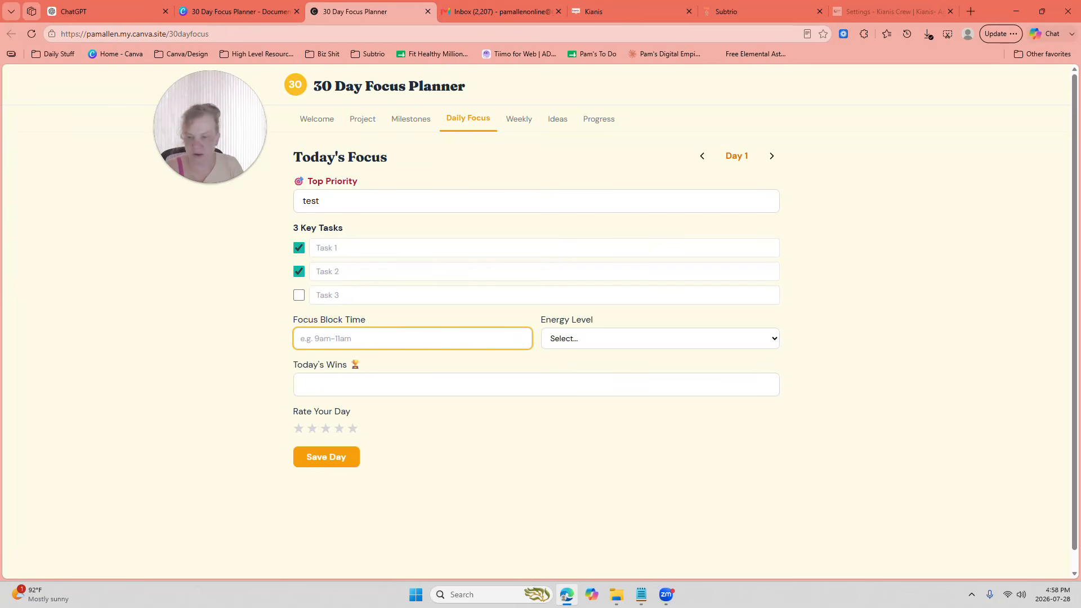
type("5")
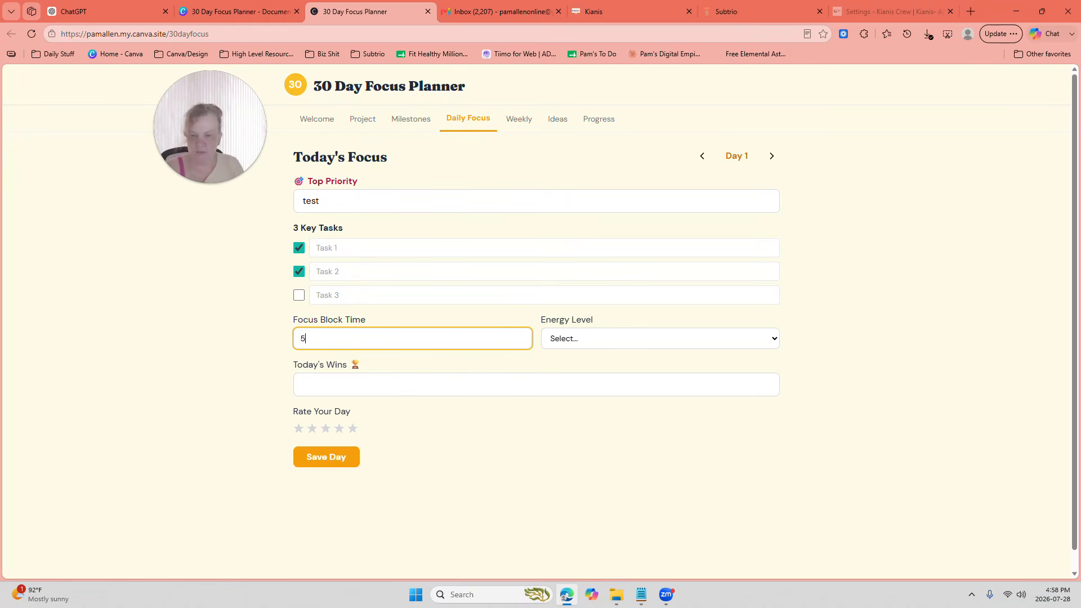
left_click(593, 340)
left_click(588, 375)
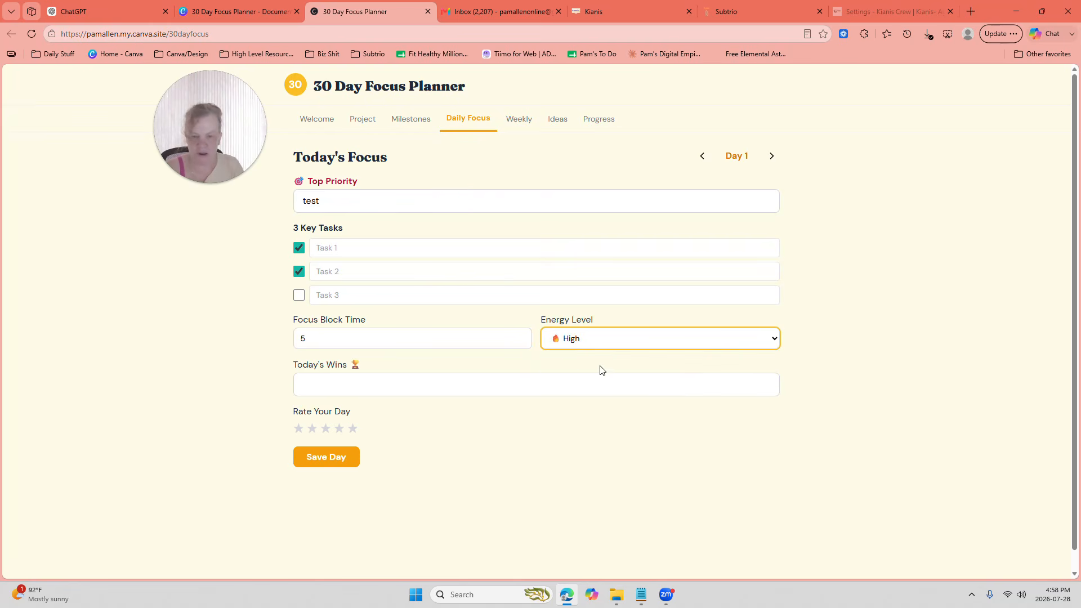
left_click(303, 385)
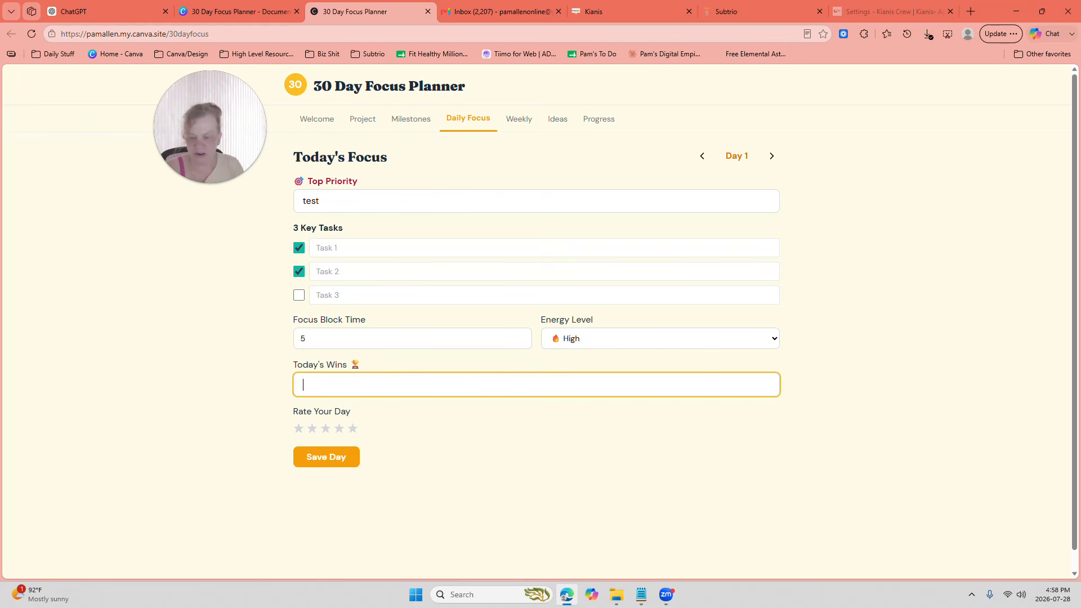
type("fun")
left_click(353, 429)
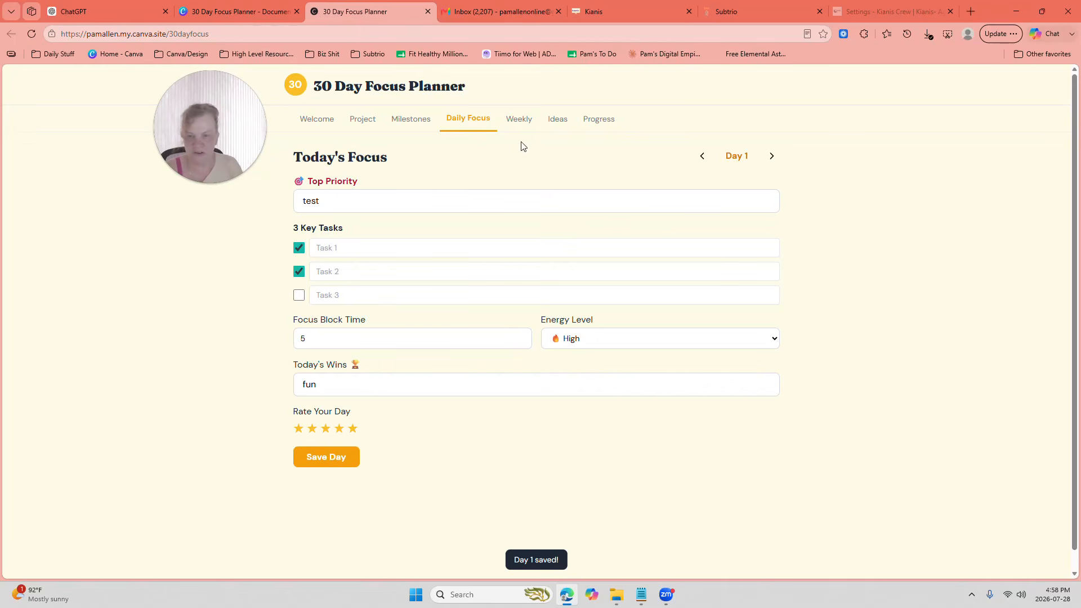
Step: Write "test it went well" as the Week 1 review in the Weekly section and save the week
left_click(525, 124)
left_click(742, 194)
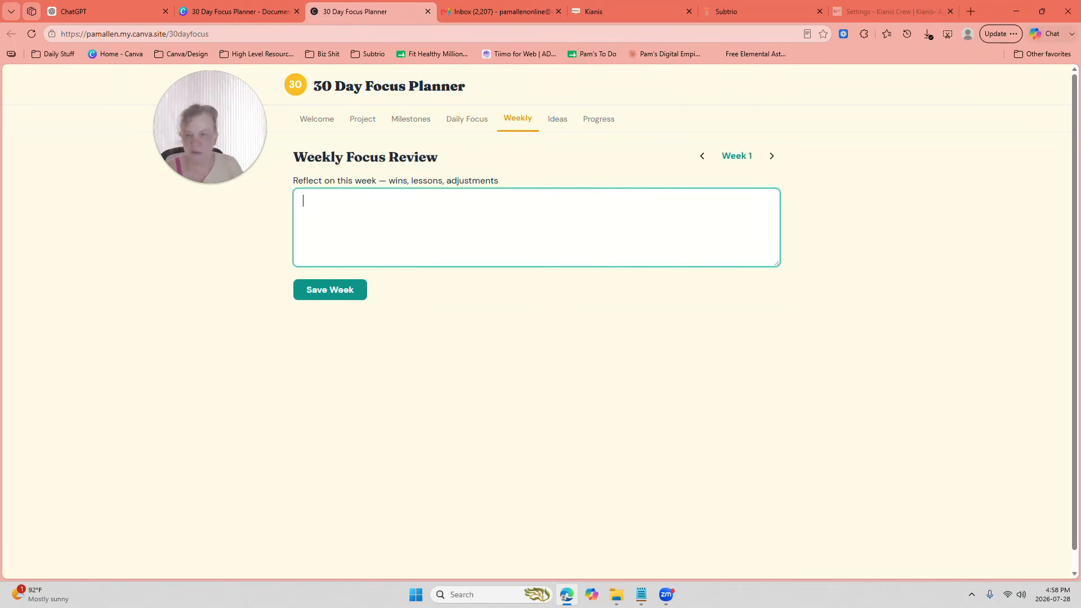
type("test")
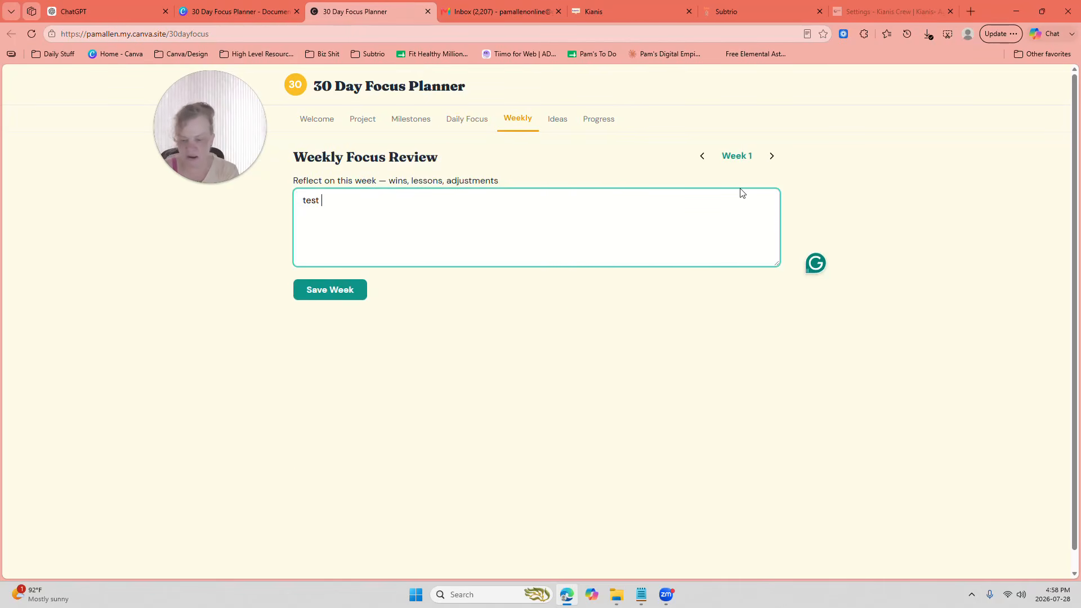
type(" it went well")
left_click(328, 288)
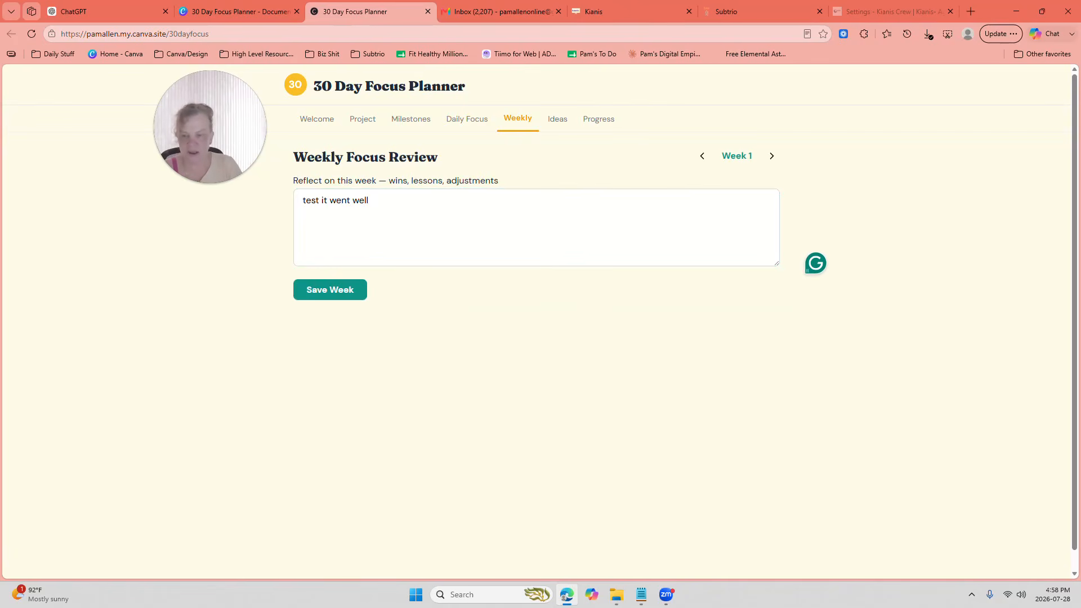
Step: Add the idea "lots of them" to the Idea Parking Lot
left_click(563, 119)
left_click(509, 182)
type("lots of them")
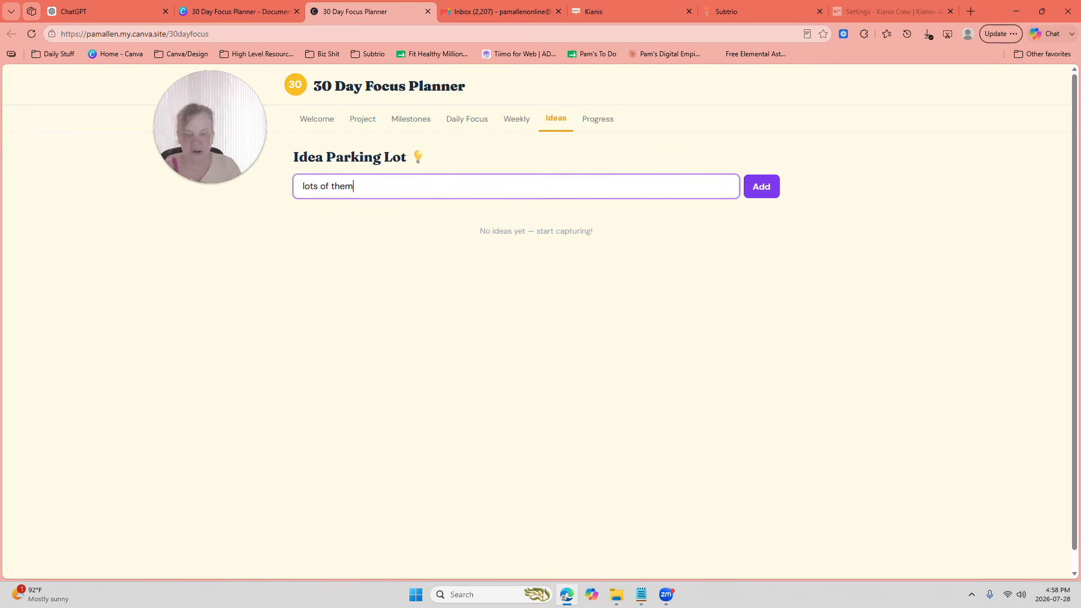
left_click(767, 193)
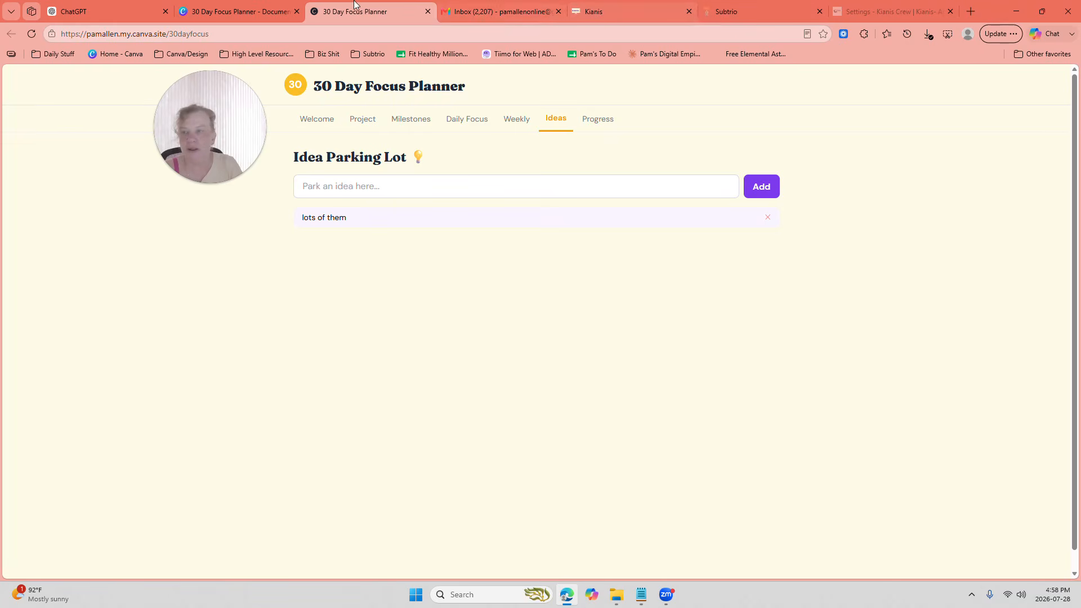
Step: Copy the web address of the 30 Day Focus Planner design in Canva and switch to the Kianis Crew community settings
left_click(219, 20)
left_click(206, 34)
right_click(206, 35)
left_click(265, 181)
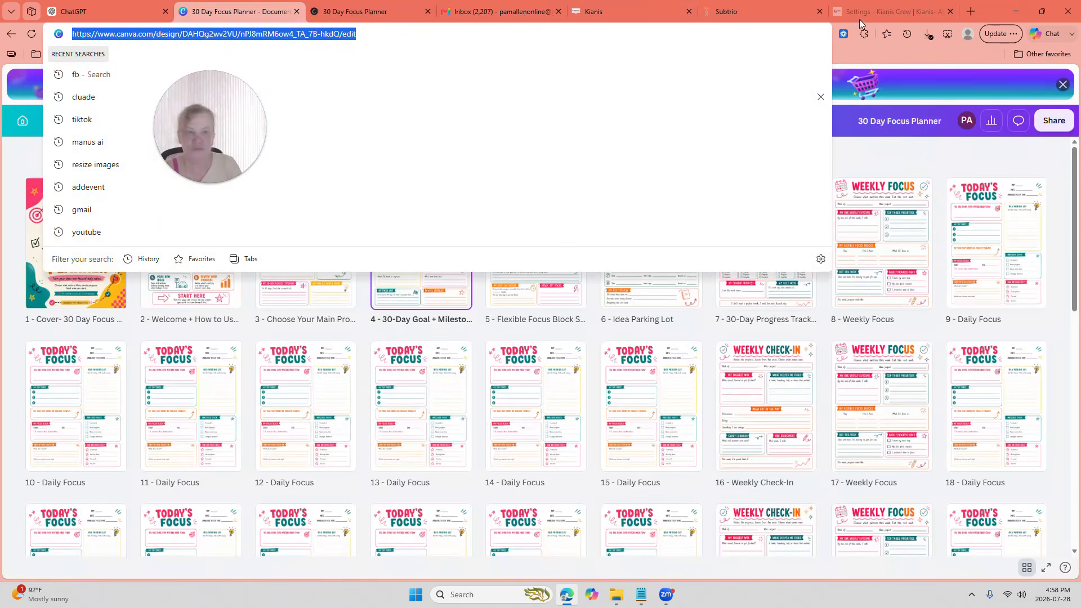
left_click(881, 11)
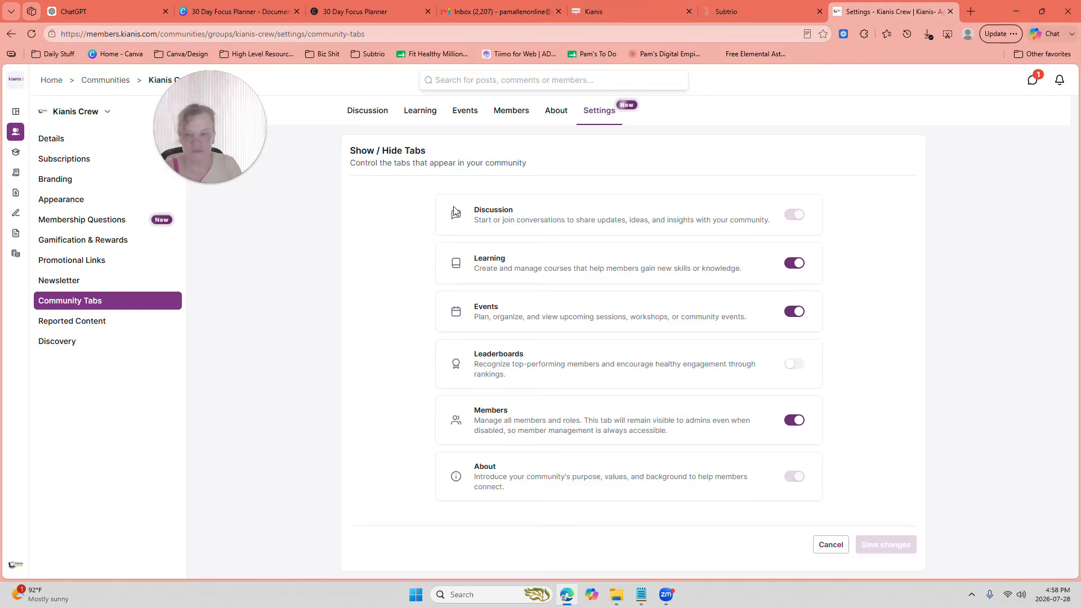
Step: Switch back to the published 30 Day Focus Planner and add the copied Canva design link to the Idea Parking Lot
left_click(748, 10)
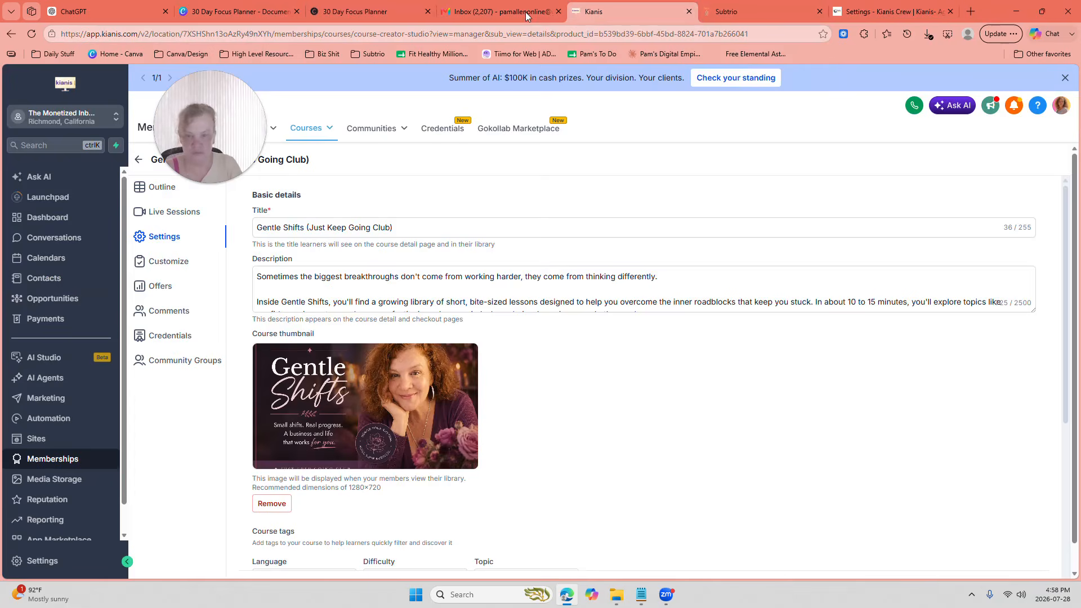
left_click(463, 11)
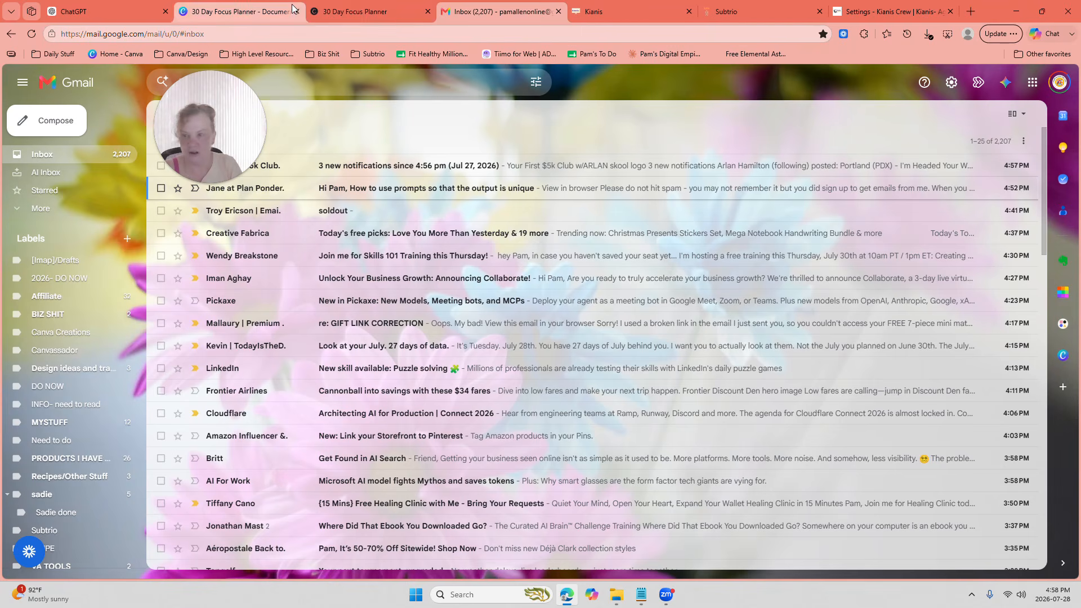
left_click(203, 11)
left_click(361, 13)
left_click(354, 189)
right_click(354, 188)
left_click(386, 289)
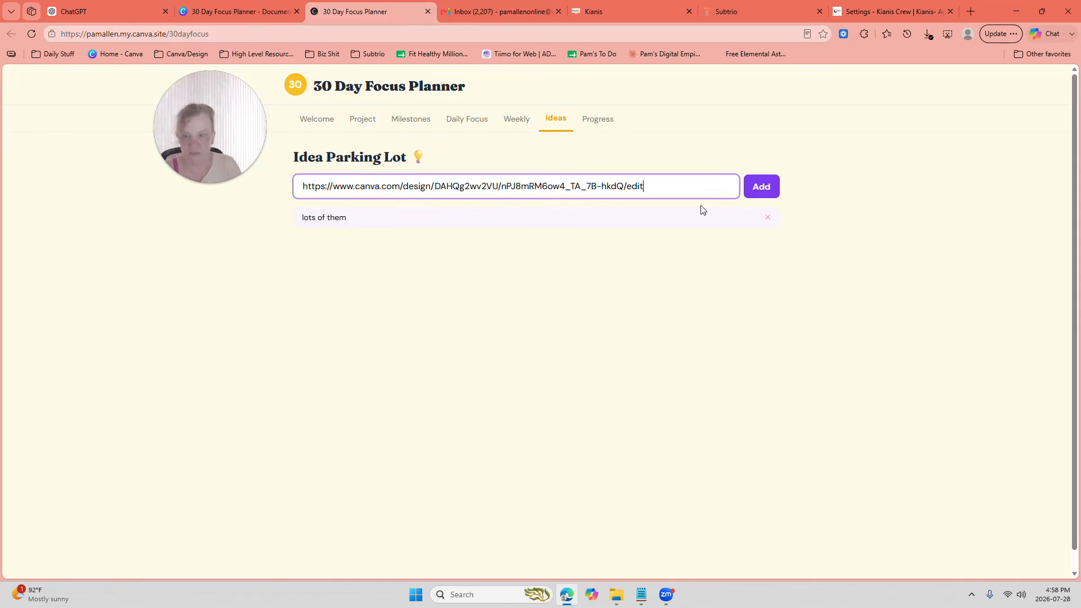
left_click(756, 192)
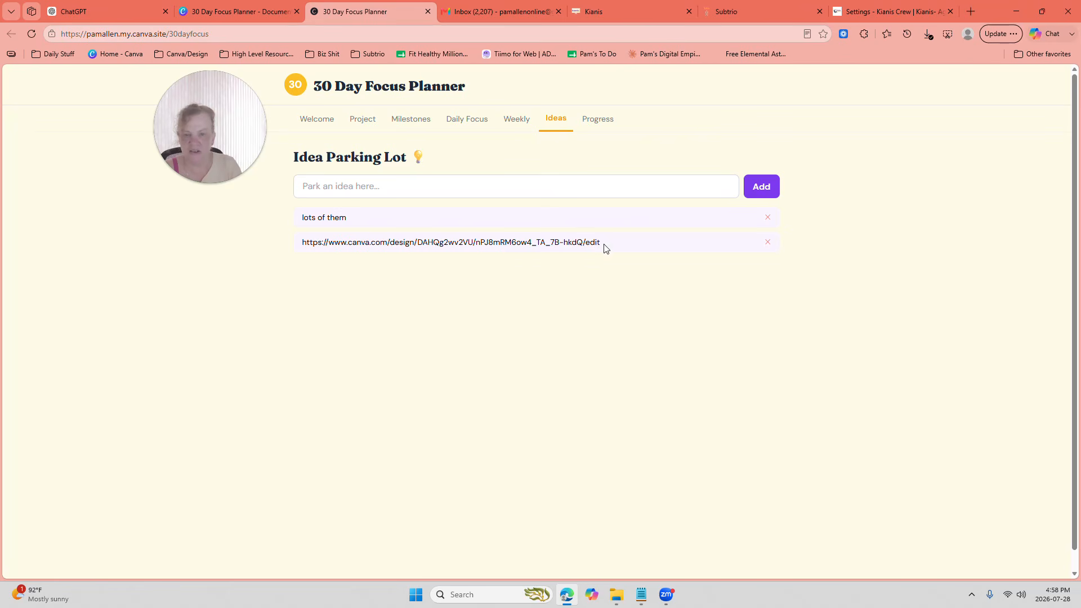
Step: Test whether the Canva link parked in the idea list works as a hyperlink, and select its text
double_click(444, 242)
left_click(483, 238)
left_click_drag(638, 244, 303, 243)
Step: Open Day 1 from the 30-Day Progress Tracker, return to the tracker and advance the Daily Reflection by one day
left_click(598, 123)
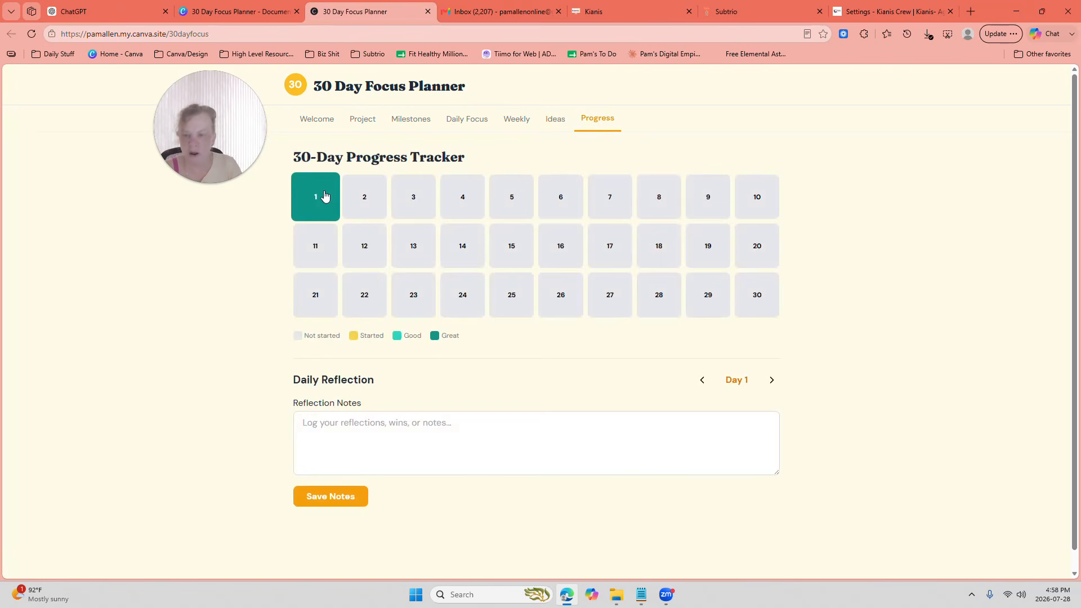
left_click(325, 195)
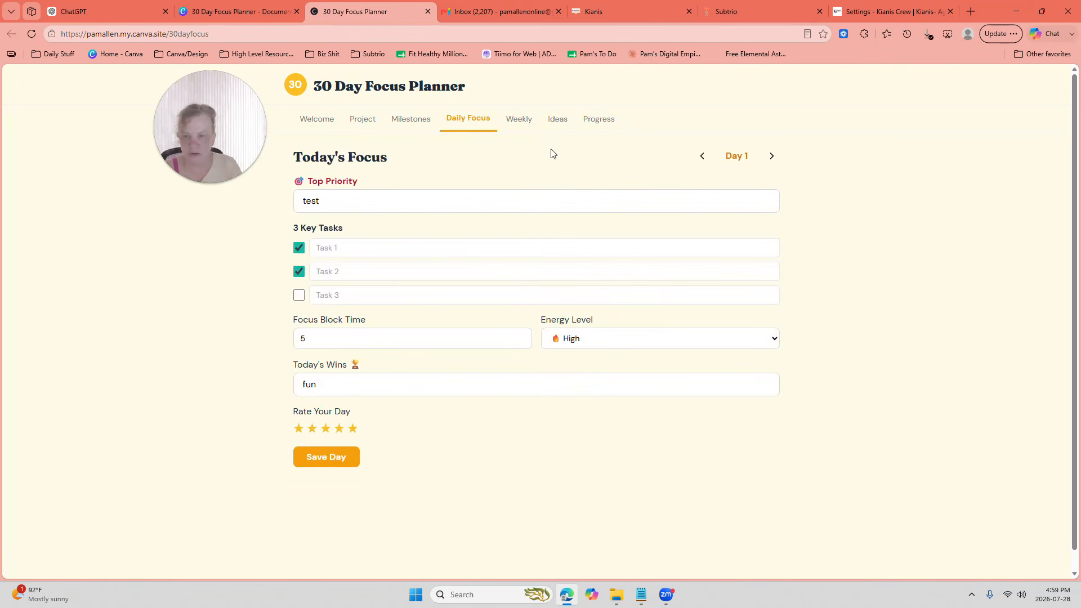
left_click(605, 124)
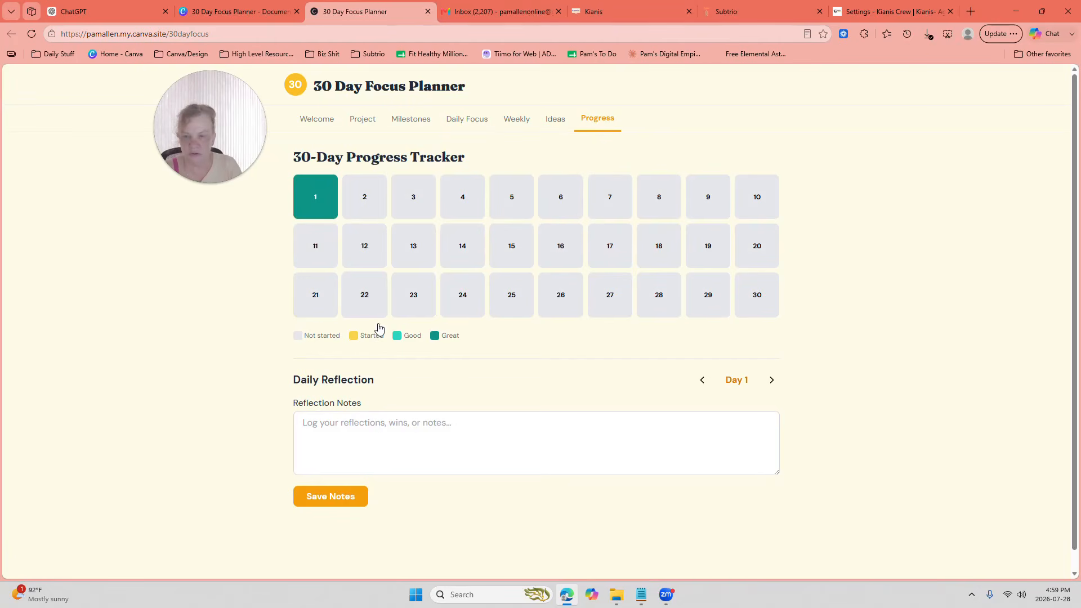
left_click(769, 381)
Step: Review the planner's Welcome, Project, Milestones, Daily Focus, Weekly and Ideas sections for the saved entries
left_click(556, 121)
left_click(489, 120)
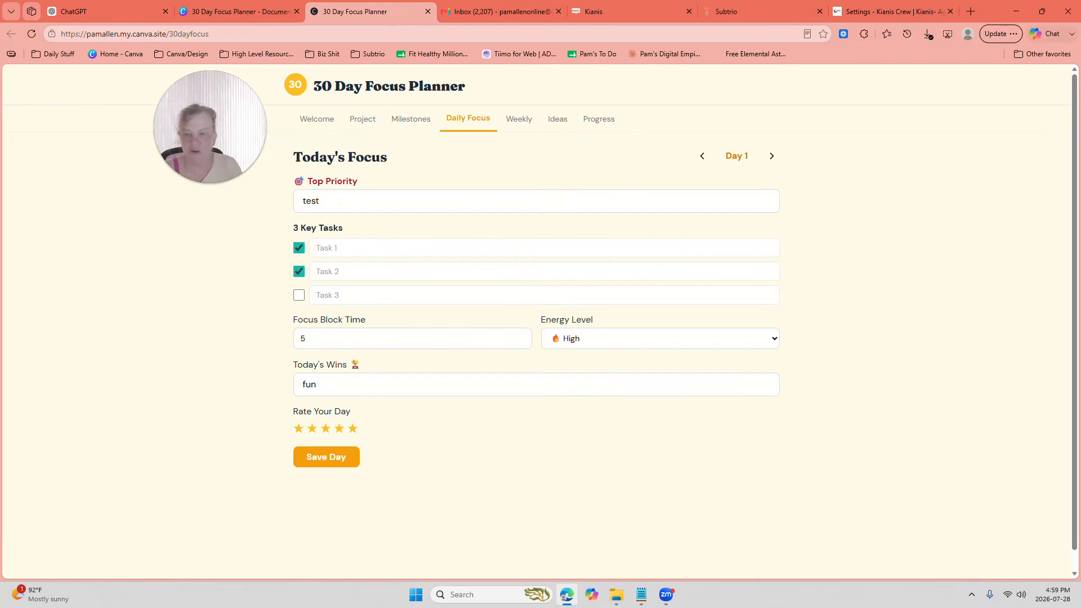
left_click(411, 121)
left_click(363, 122)
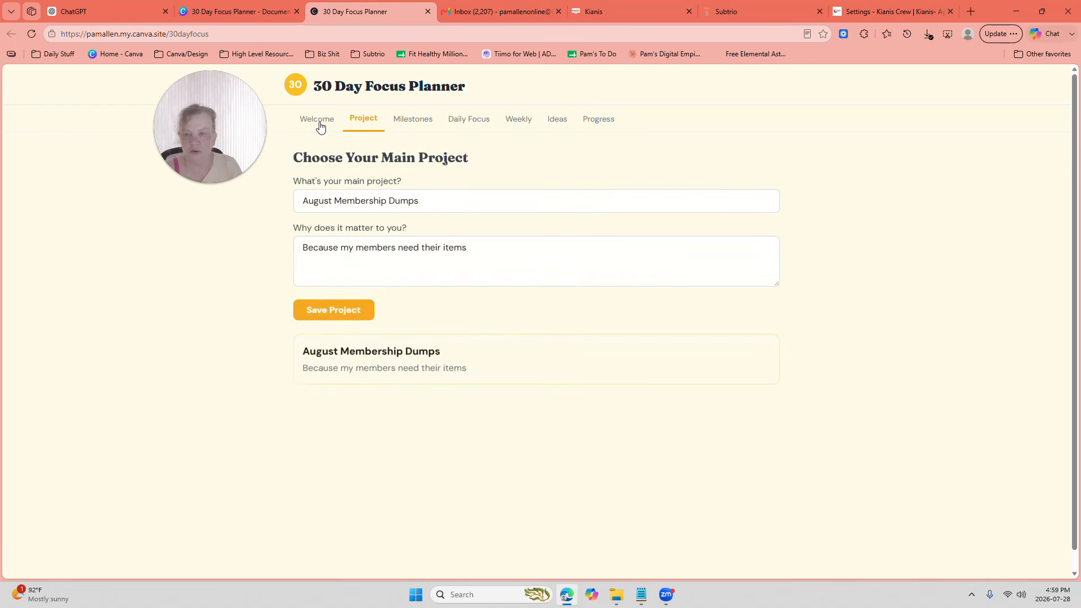
left_click(318, 122)
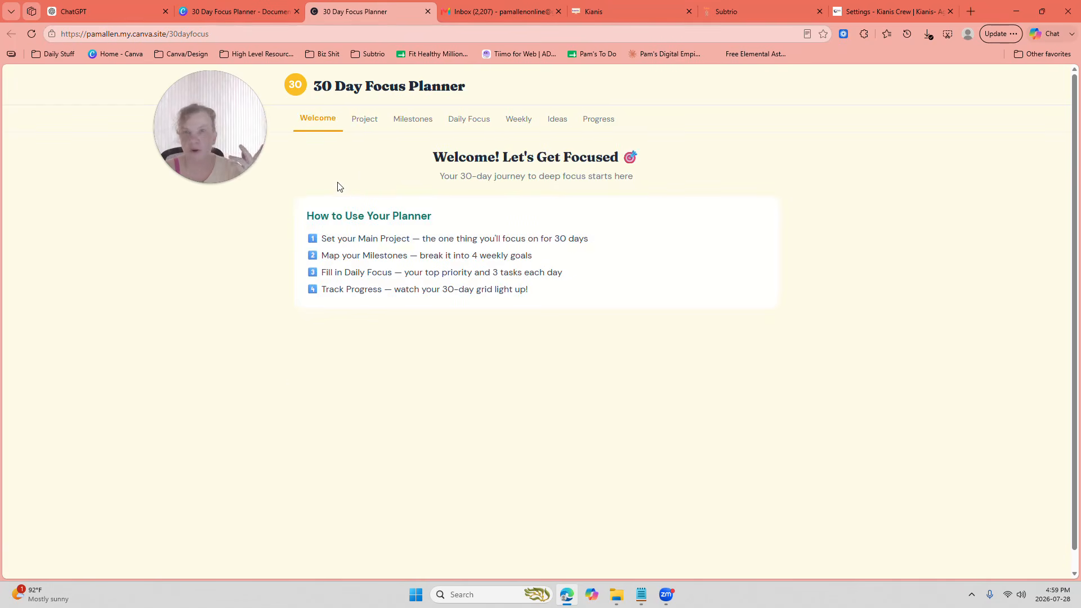
left_click(367, 126)
left_click(417, 120)
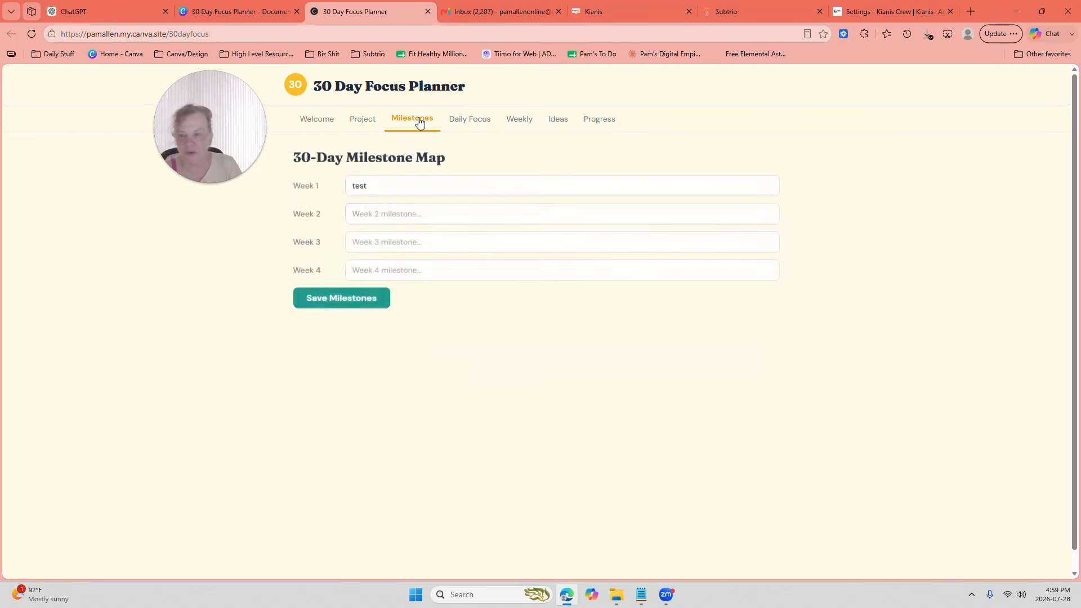
left_click(458, 124)
left_click(515, 128)
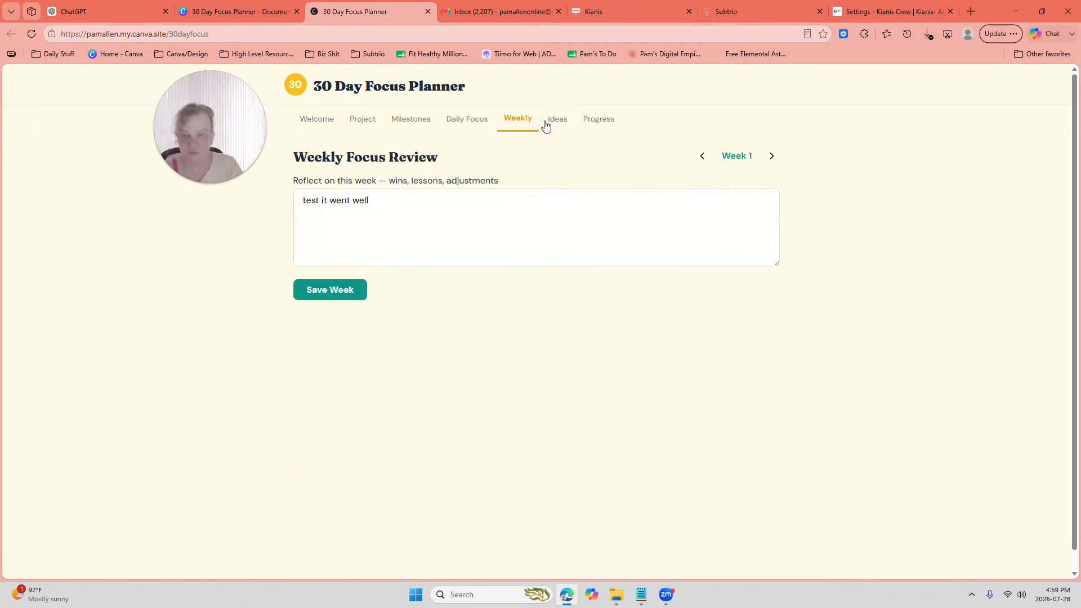
left_click(557, 120)
Step: Switch to Canva and open today's Canva AI Code conversation about converting the Canva design
left_click(268, 12)
left_click_drag(235, 108, 377, 104)
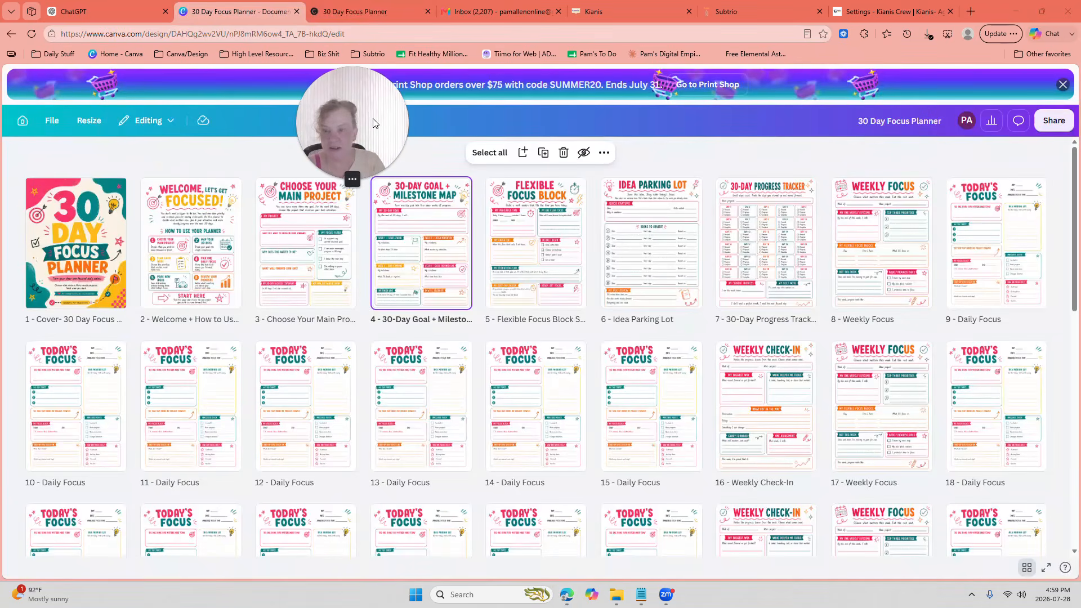
left_click(23, 120)
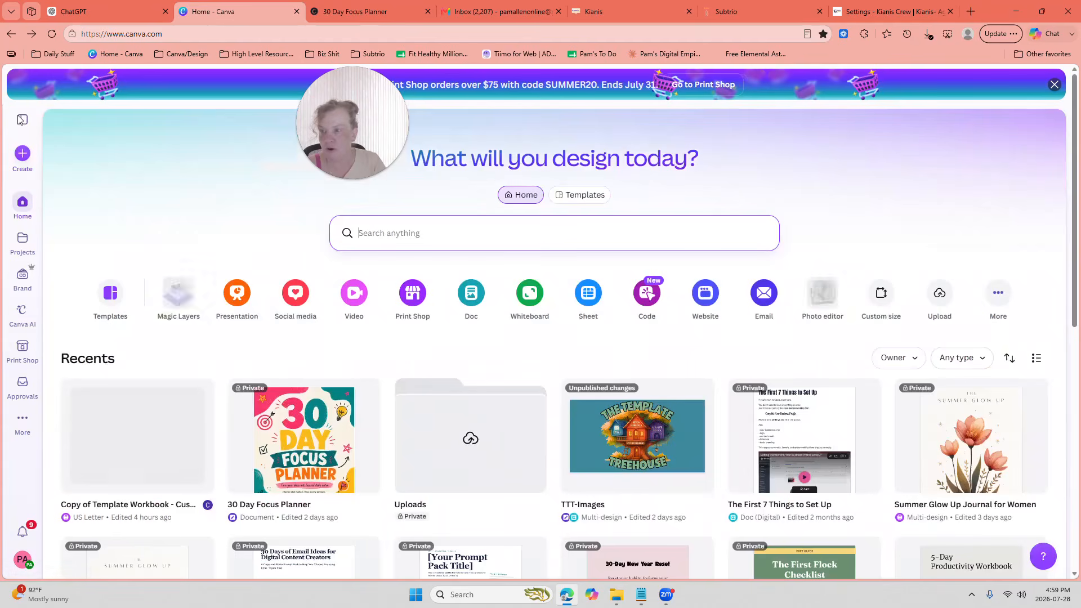
left_click(20, 317)
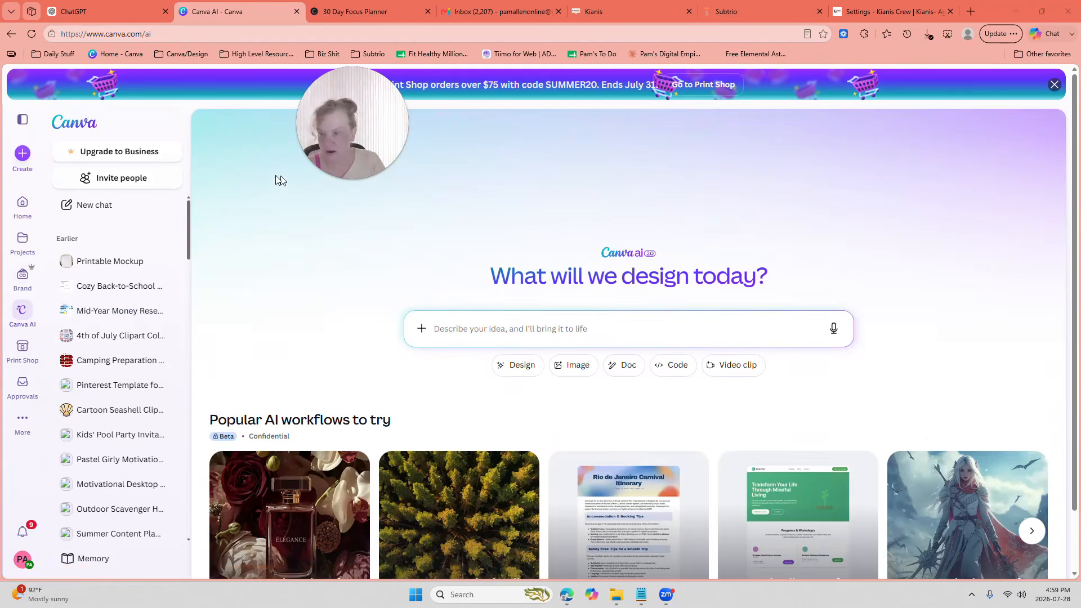
left_click(627, 329)
left_click(678, 397)
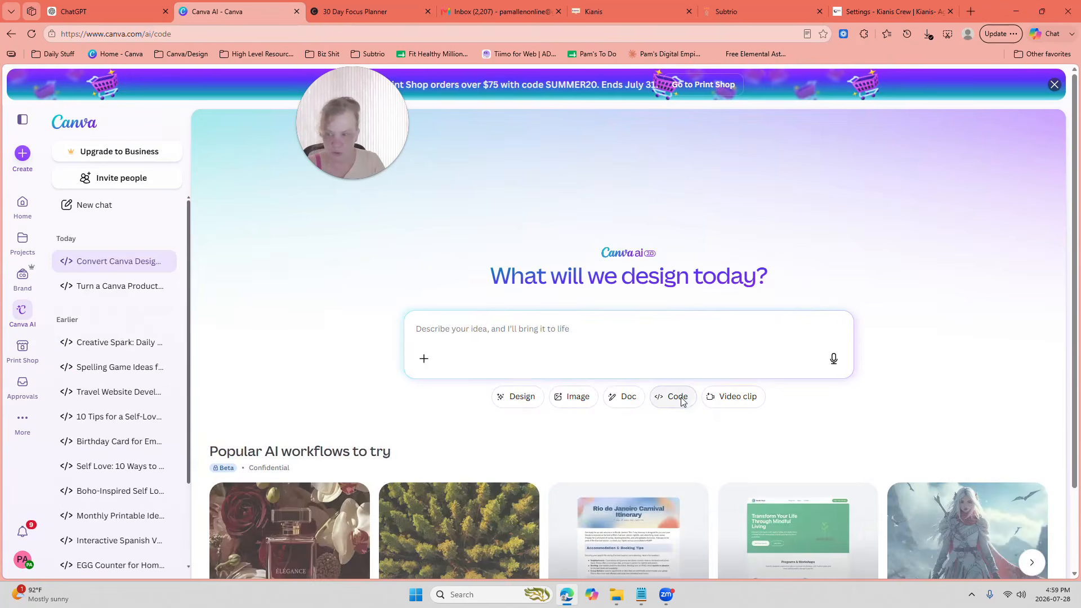
left_click(113, 264)
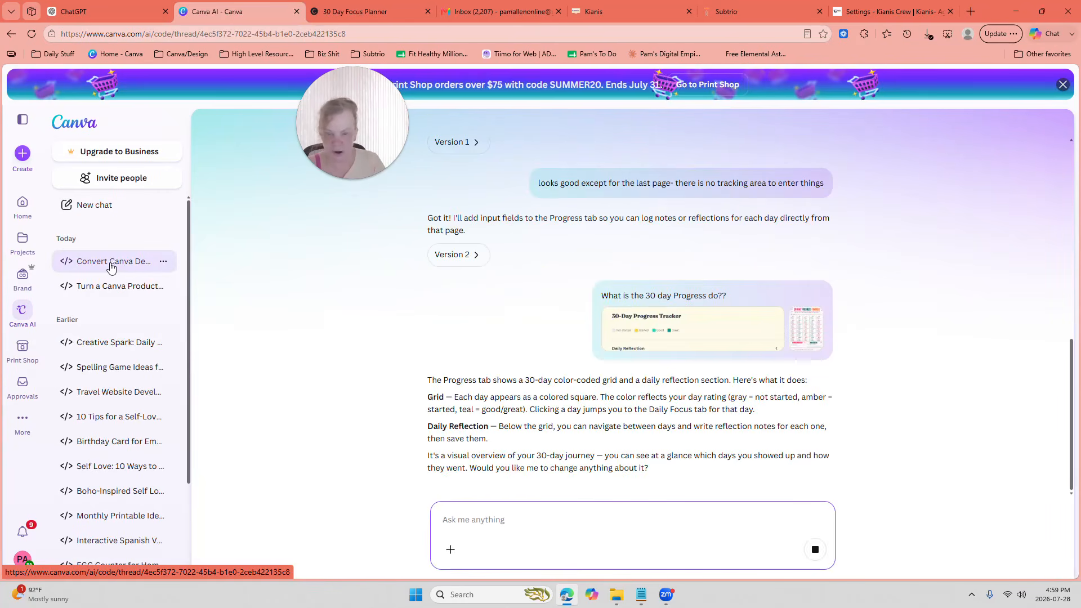
Step: Read the conversation from the first request with the design link through to the explanation of the Progress tab
left_click_drag(1073, 429, 1035, 195)
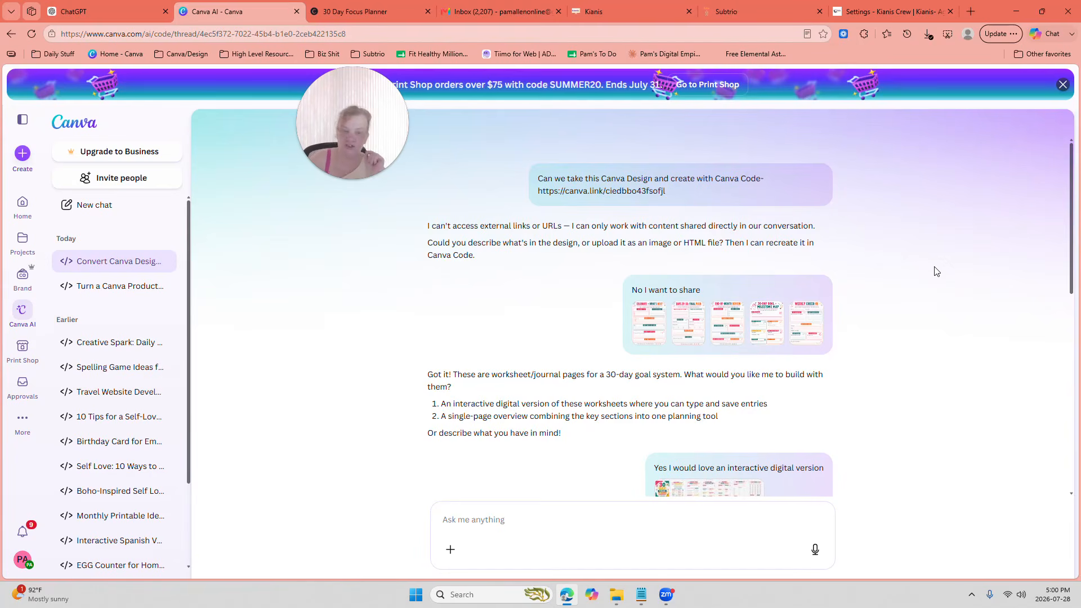
left_click_drag(1071, 225, 1071, 286)
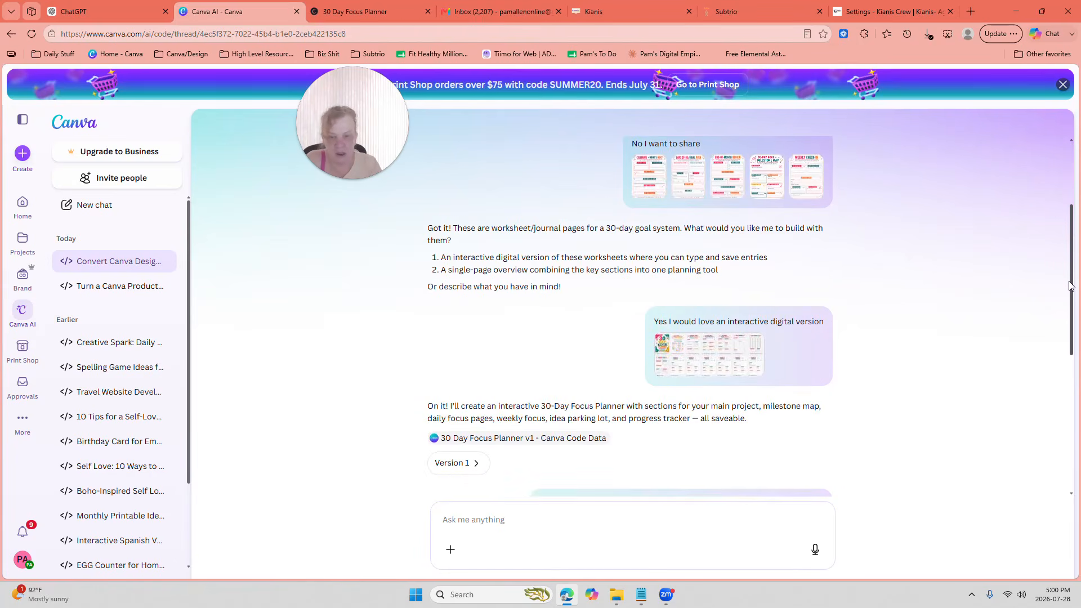
left_click_drag(1070, 286, 1069, 298)
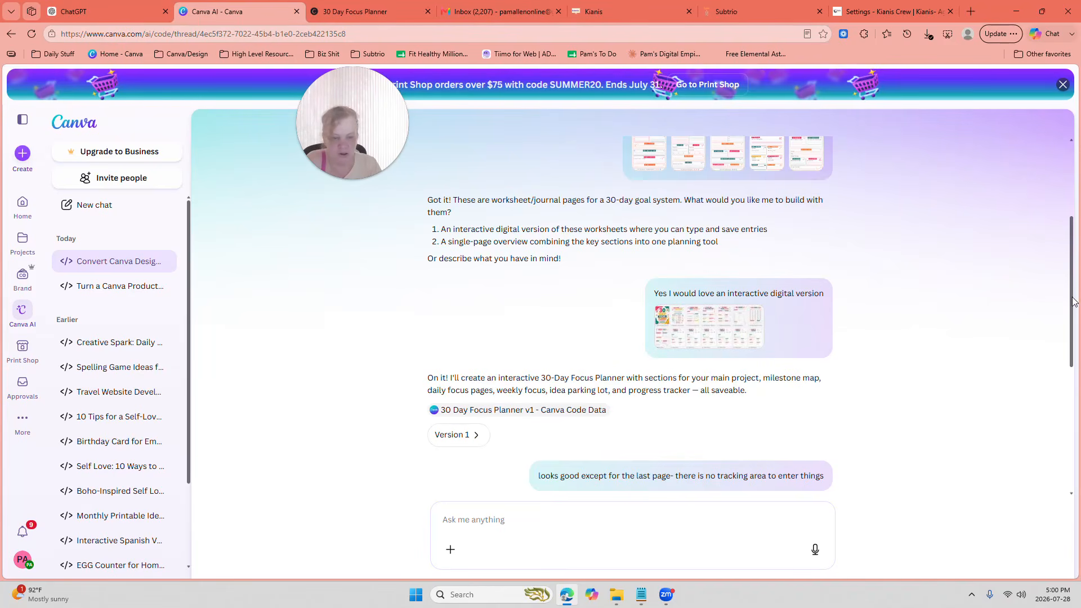
left_click_drag(1073, 296, 1070, 394)
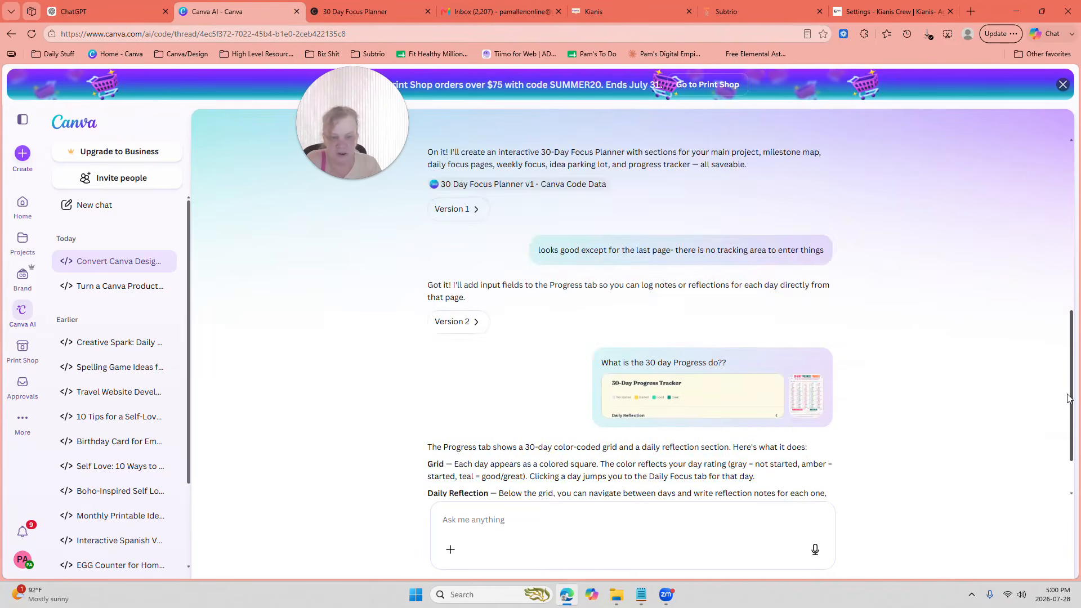
scroll(1013, 390, "down", 1)
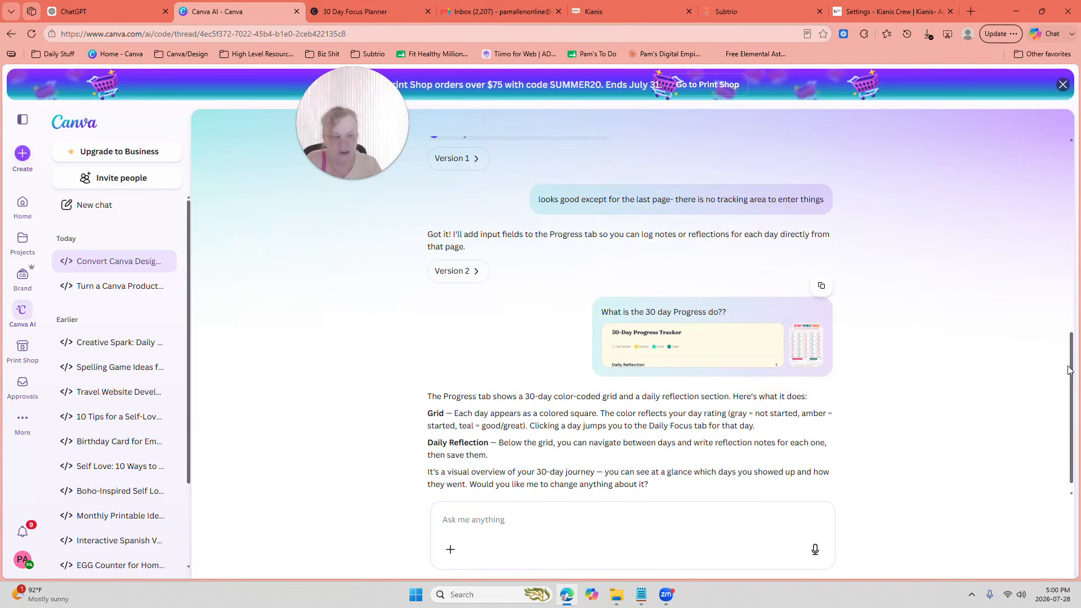
scroll(1070, 399, "down", 1)
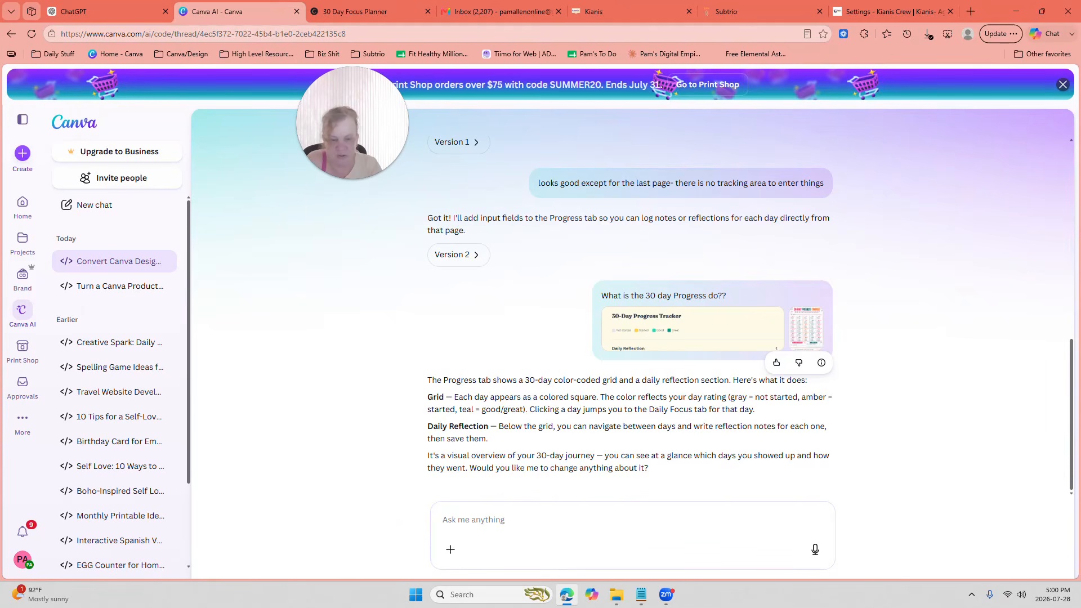
Step: Draft the message "I would like it to keep all the info I add to the daily, weekly, and can Links we add be linkable?"
left_click(442, 520)
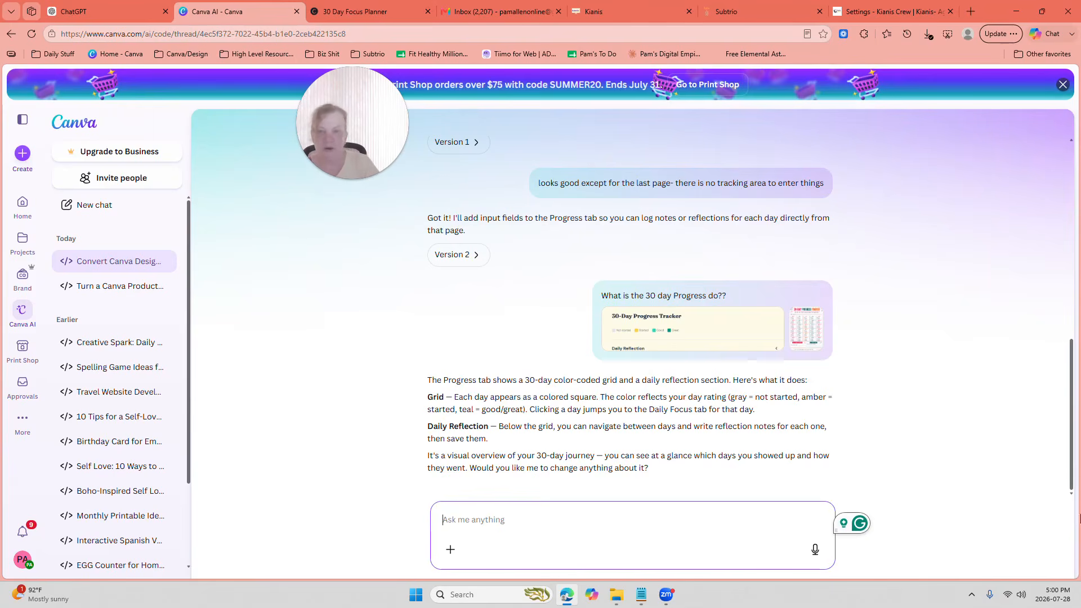
type("I")
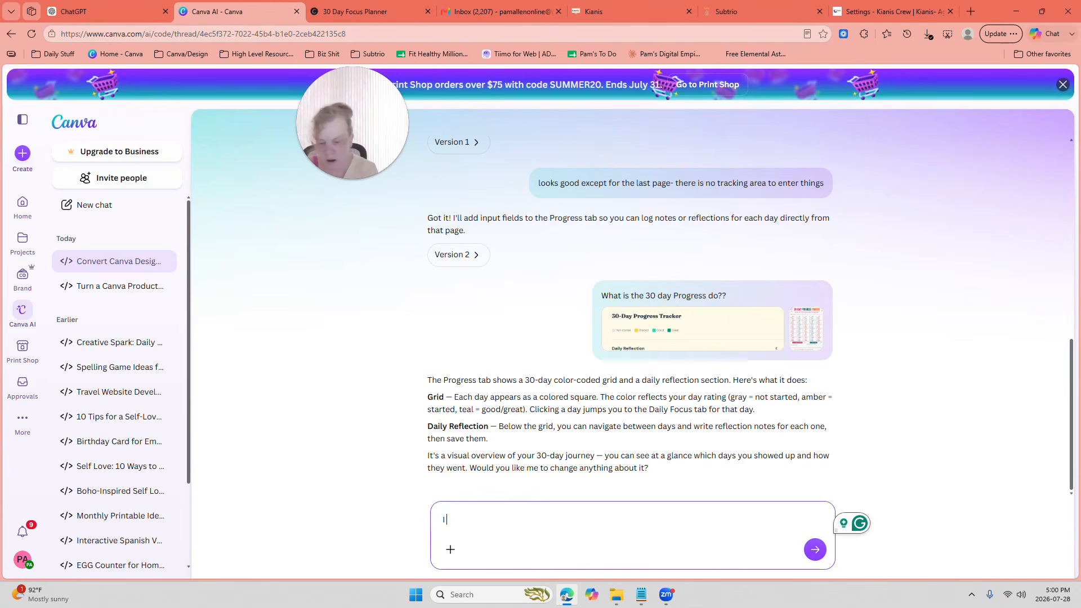
type(" would like it to")
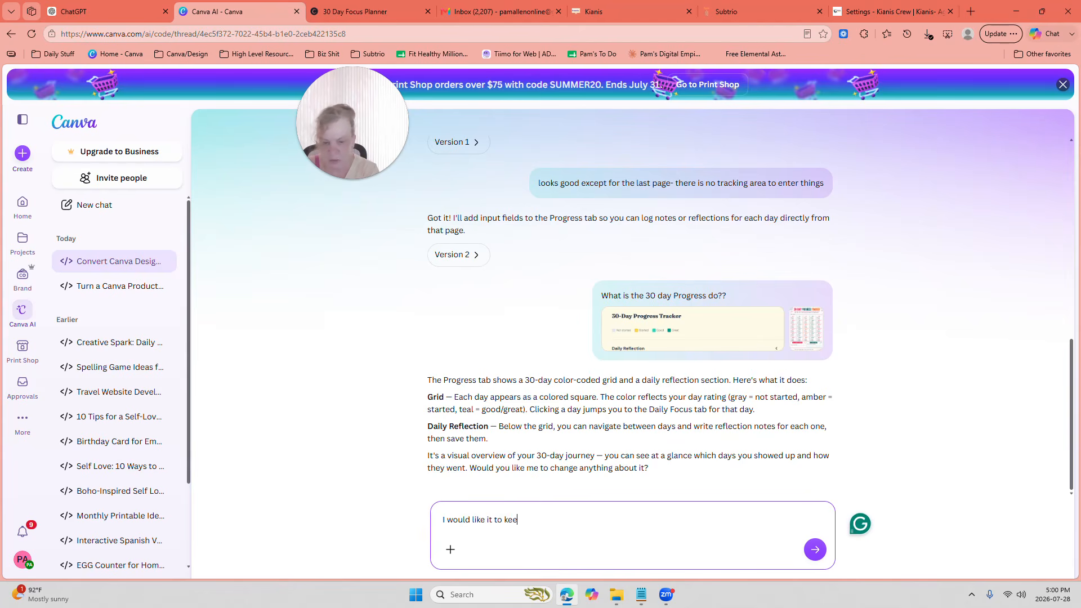
type("keep all the info I ad")
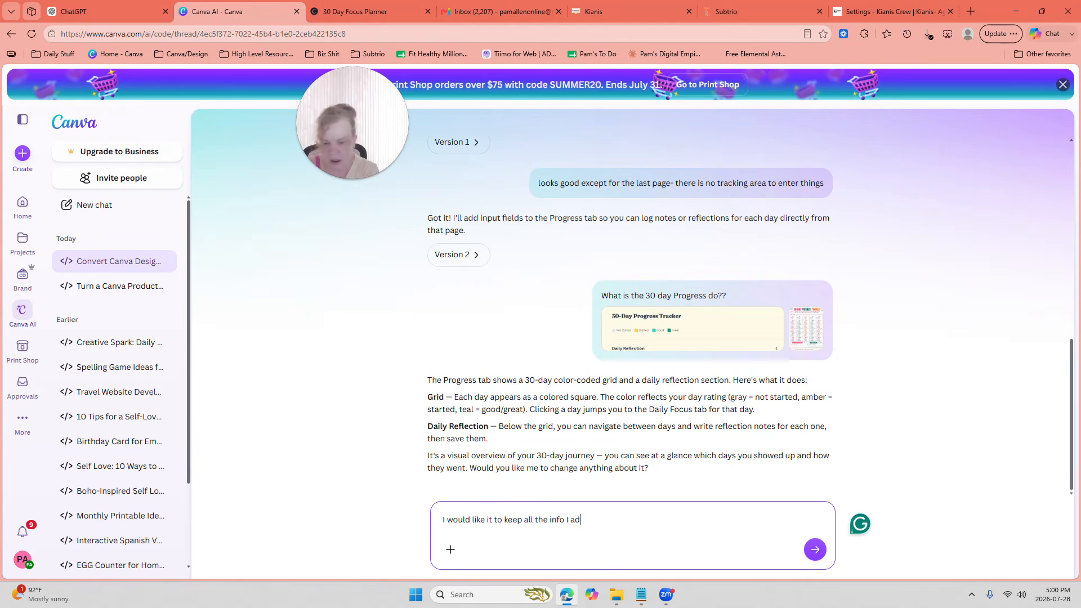
type("d to the ")
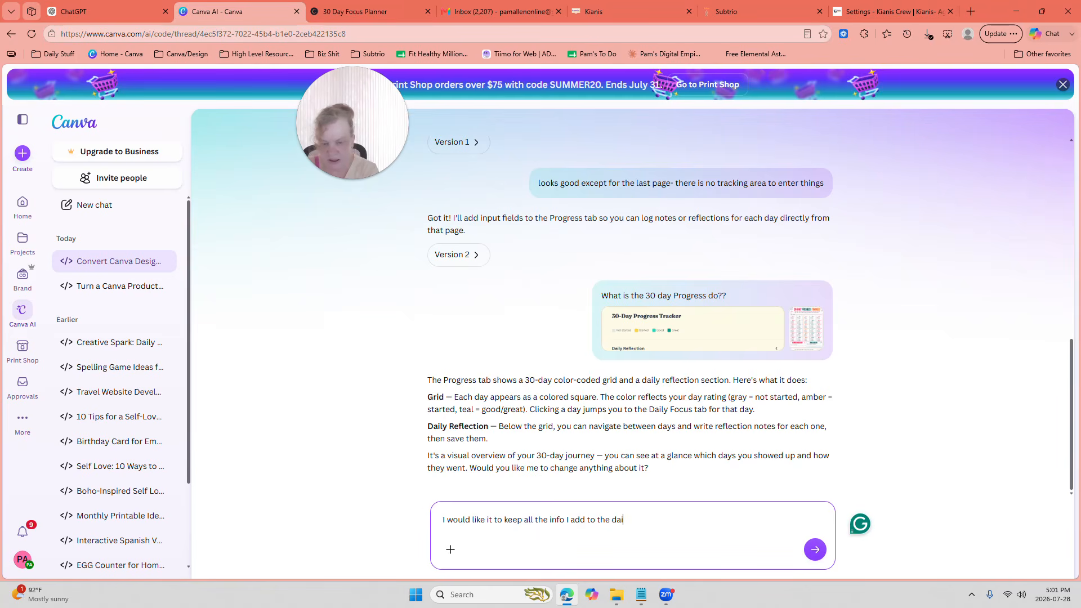
type("daily, weekly, and ")
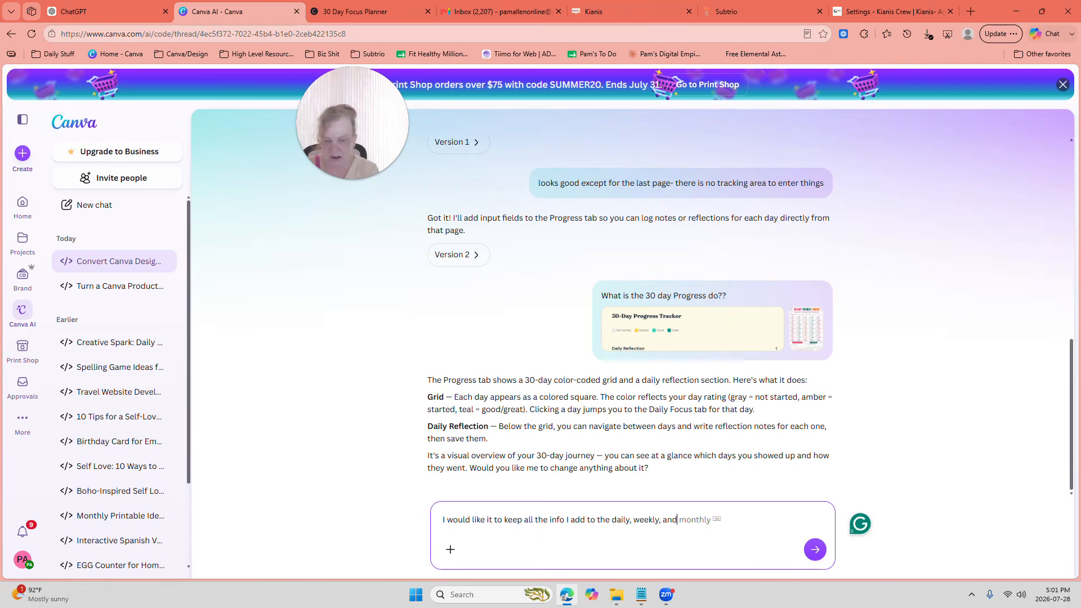
type("can Links we add b")
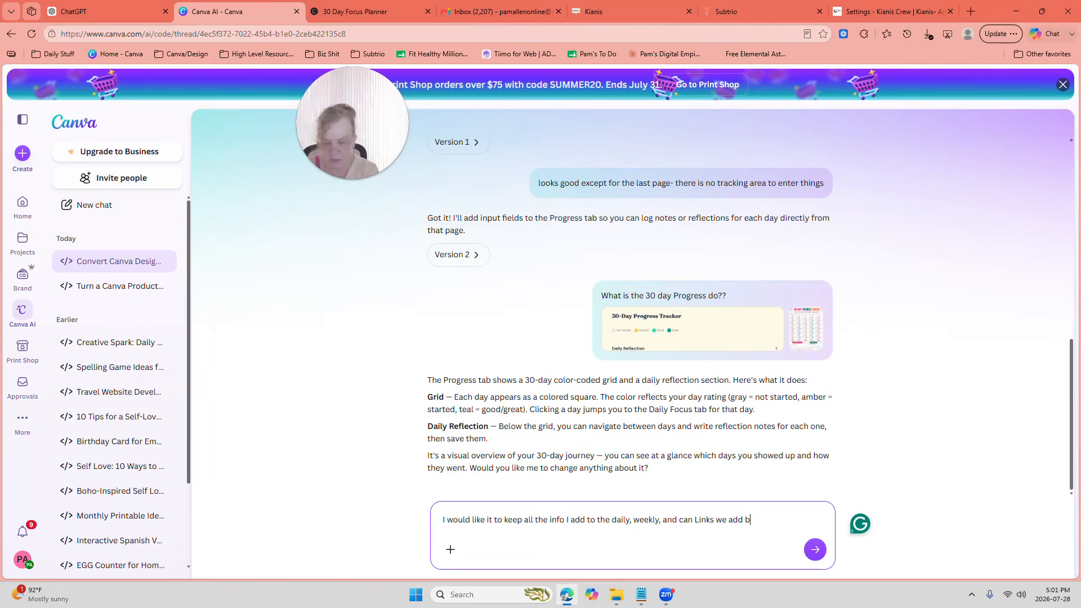
type("e linkable?")
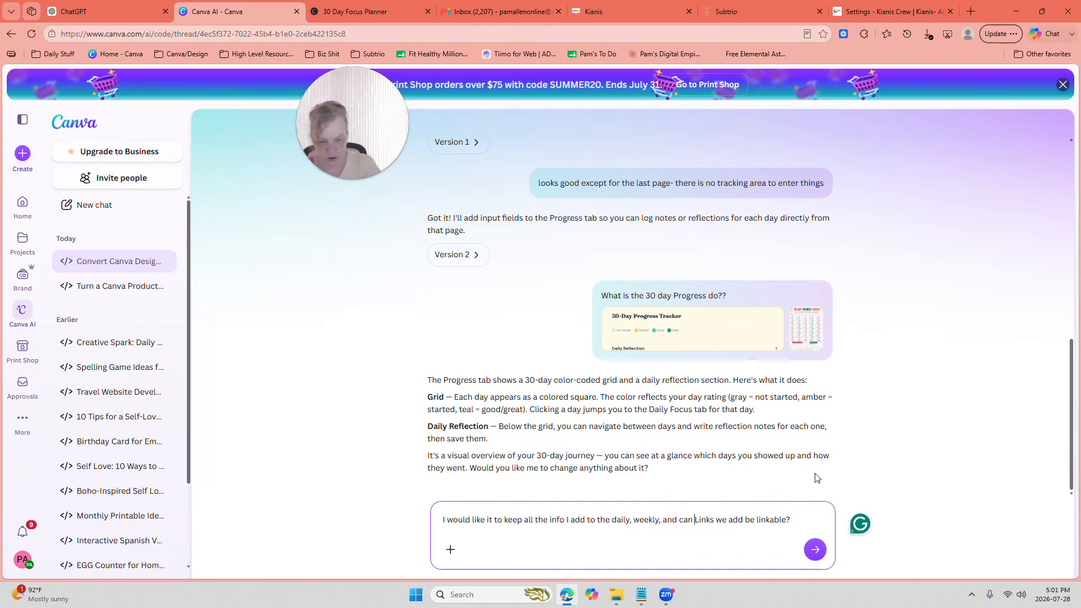
Step: Replace "and can" in the drafted message with "- maybe put it all on the progress page. Can we also have"
key("BackSpace")
key("BackSpace")
key("BackSpace")
key("BackSpace")
key("BackSpace")
key("BackSpace")
key("BackSpace")
key("BackSpace")
key("BackSpace")
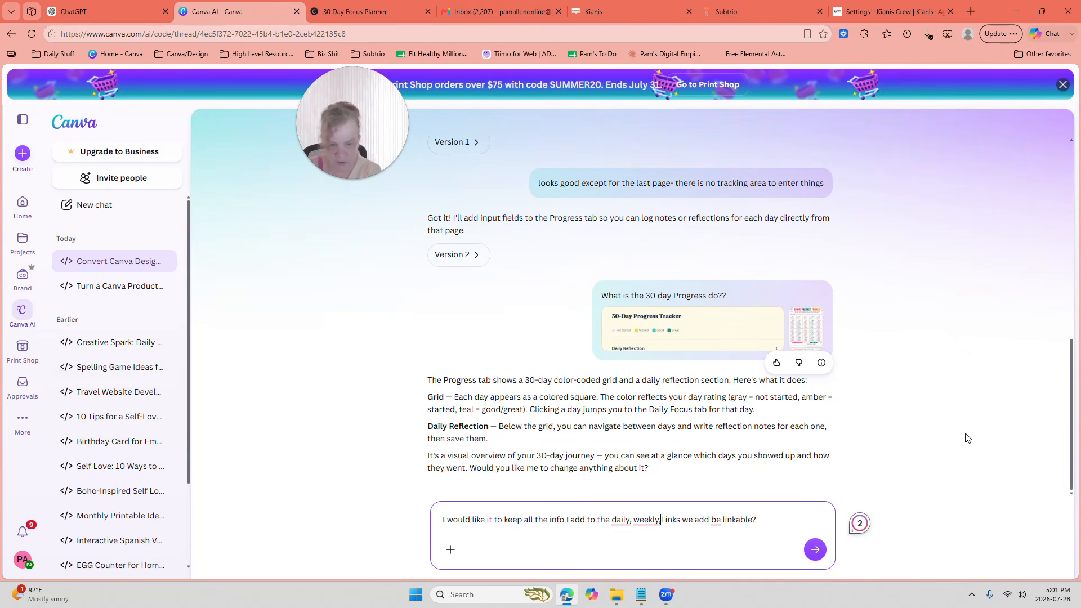
type("- maybe put it all on the progrwe")
key("BackSpace")
key("BackSpace")
type("ess ")
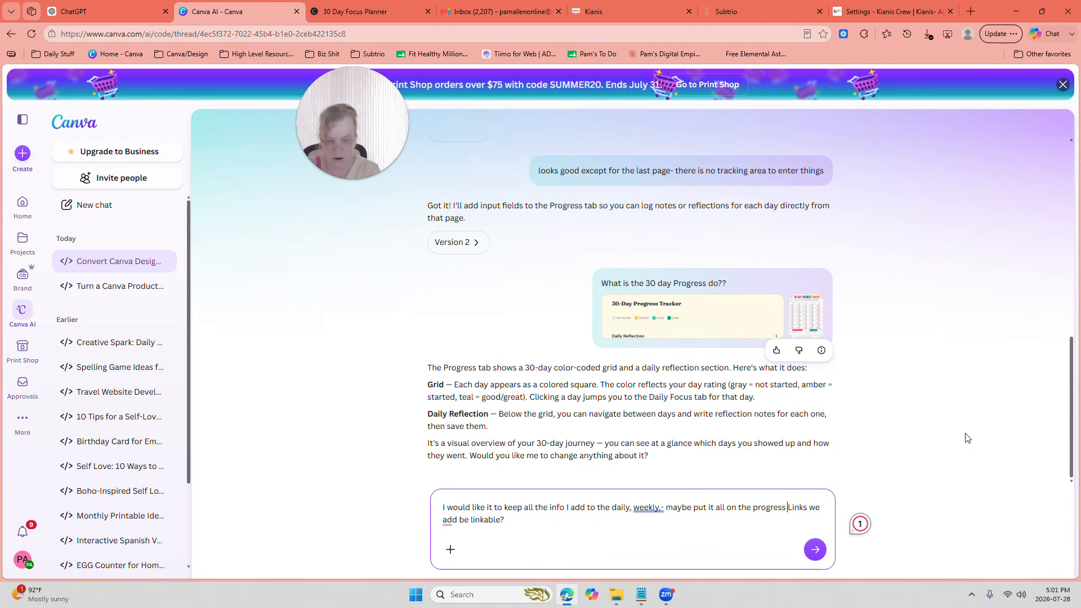
type("page. Can we also ")
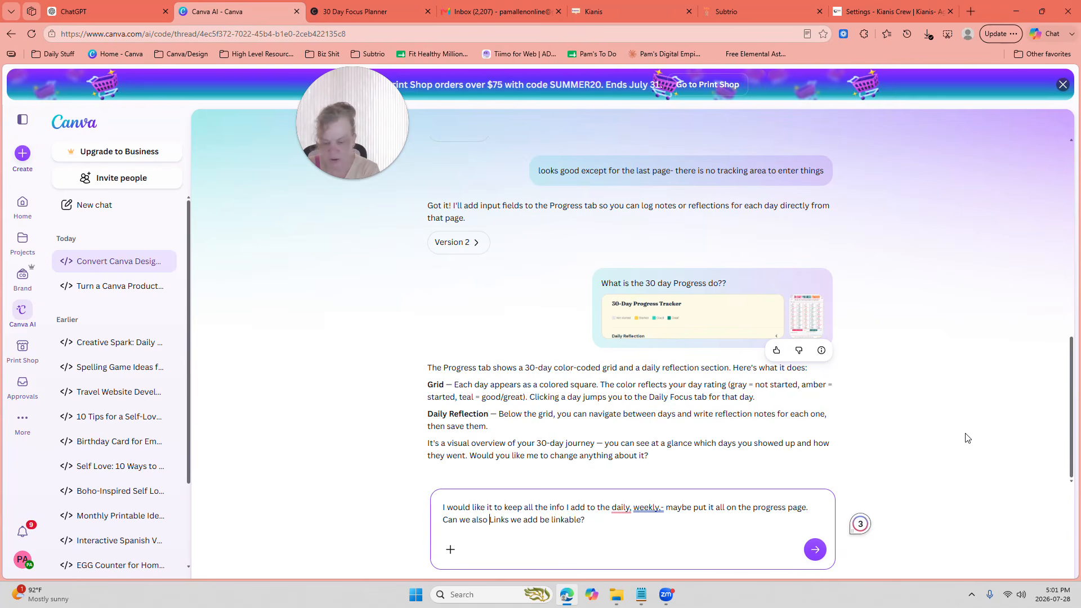
type("have ")
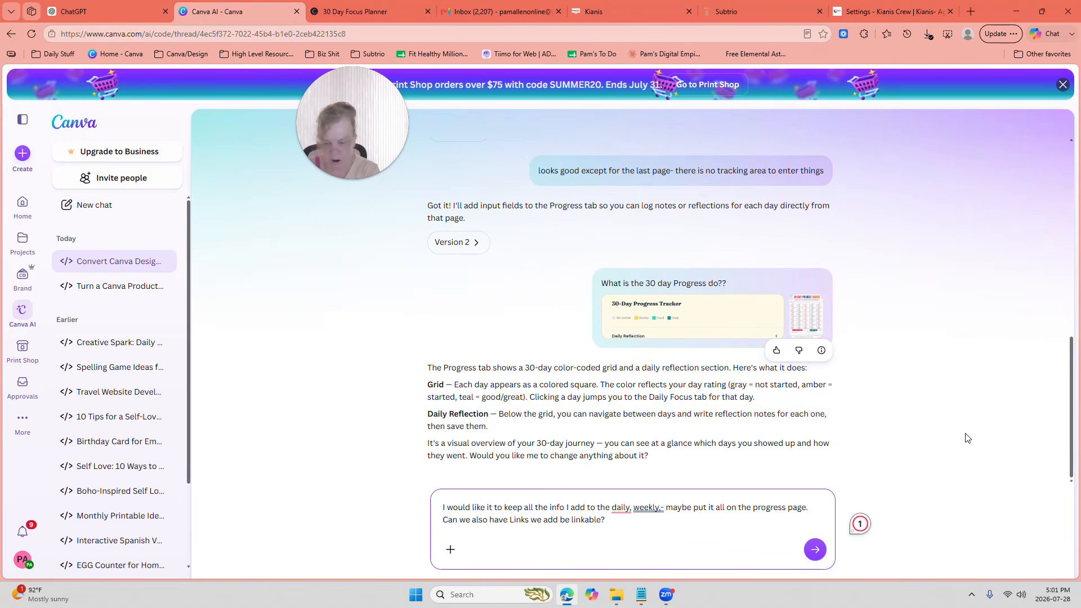
Step: Insert "some clipart - fun doodles. Also can the" before "Links we add be linkable?" in the drafted message and send it
type("some clipar")
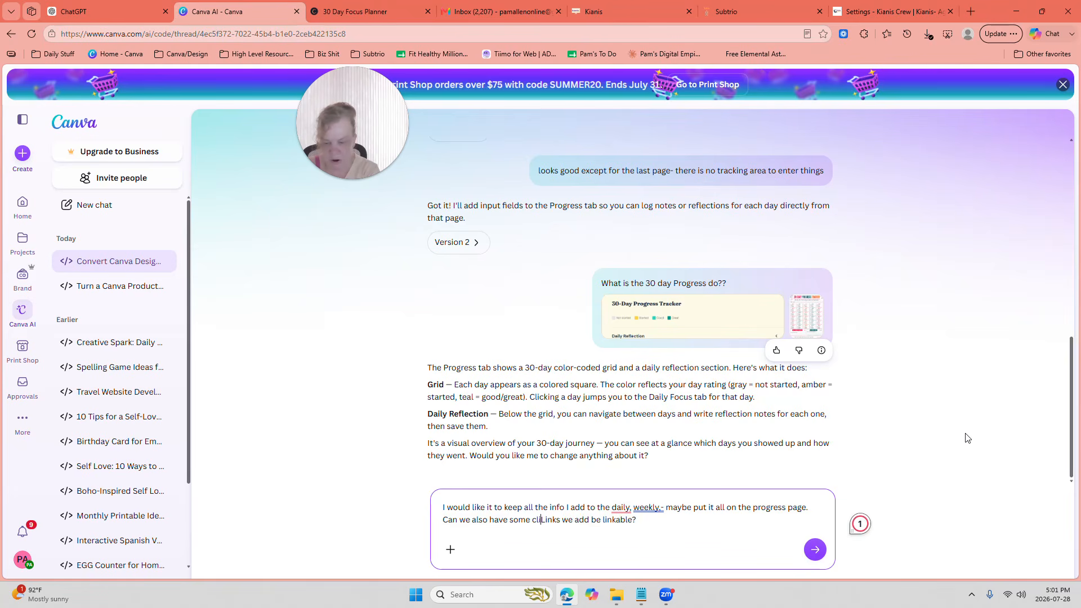
type("t ")
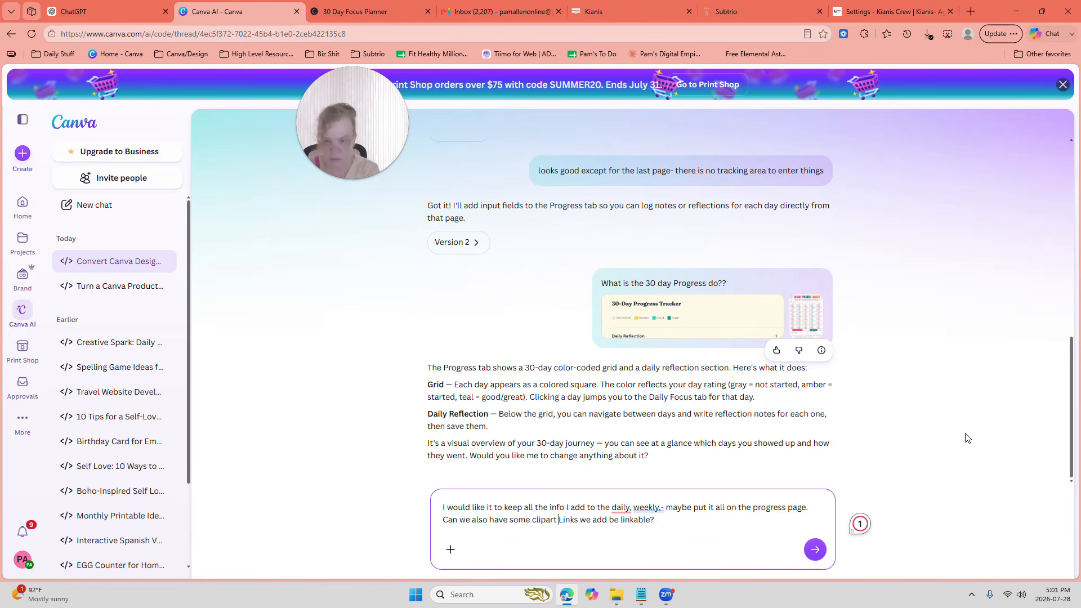
type("- ")
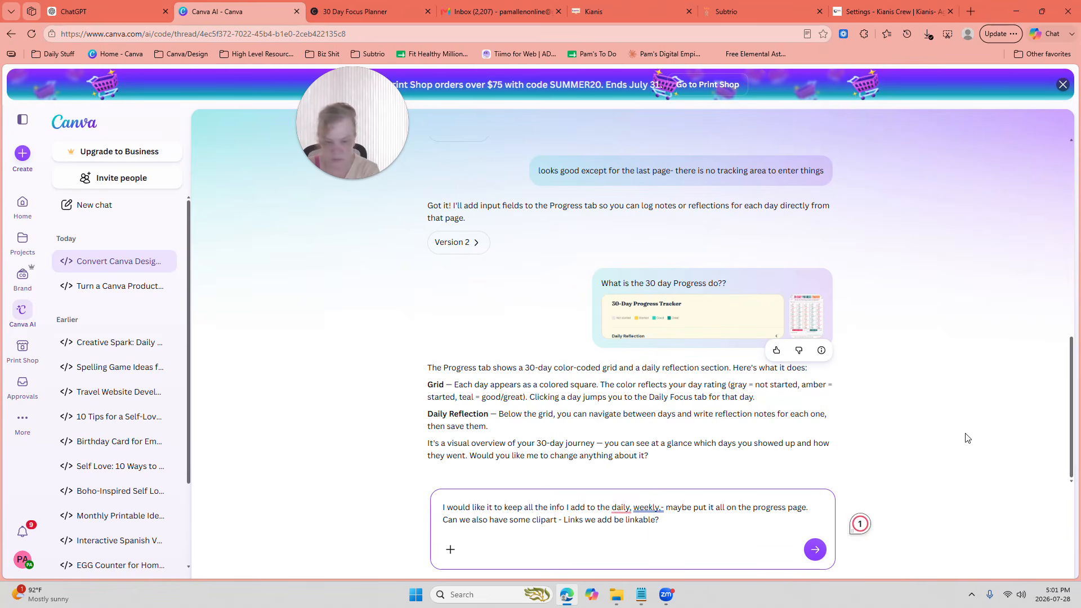
type("fun")
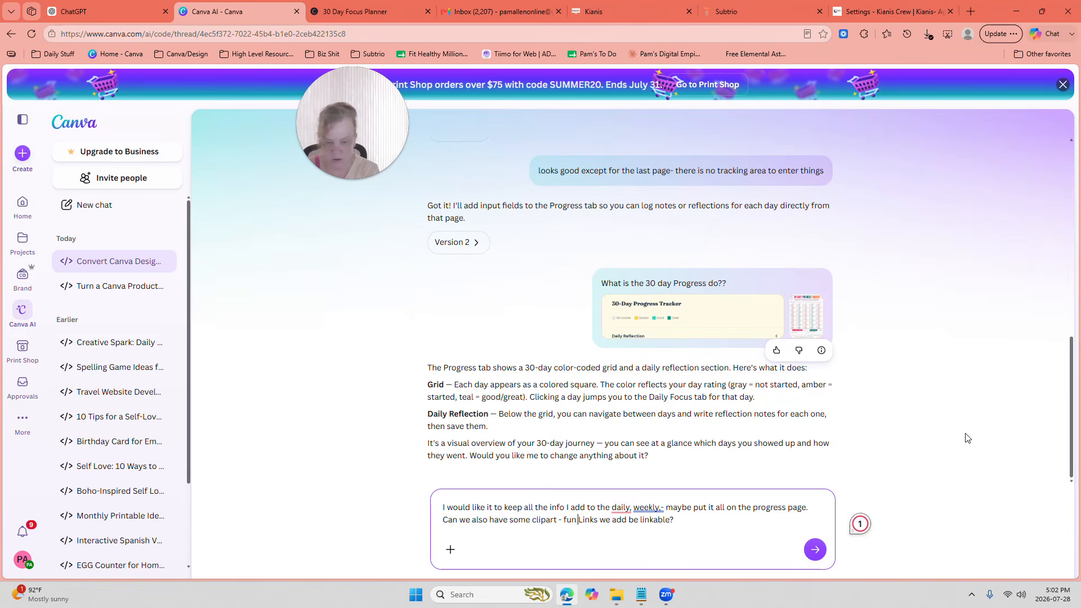
type(" doodles")
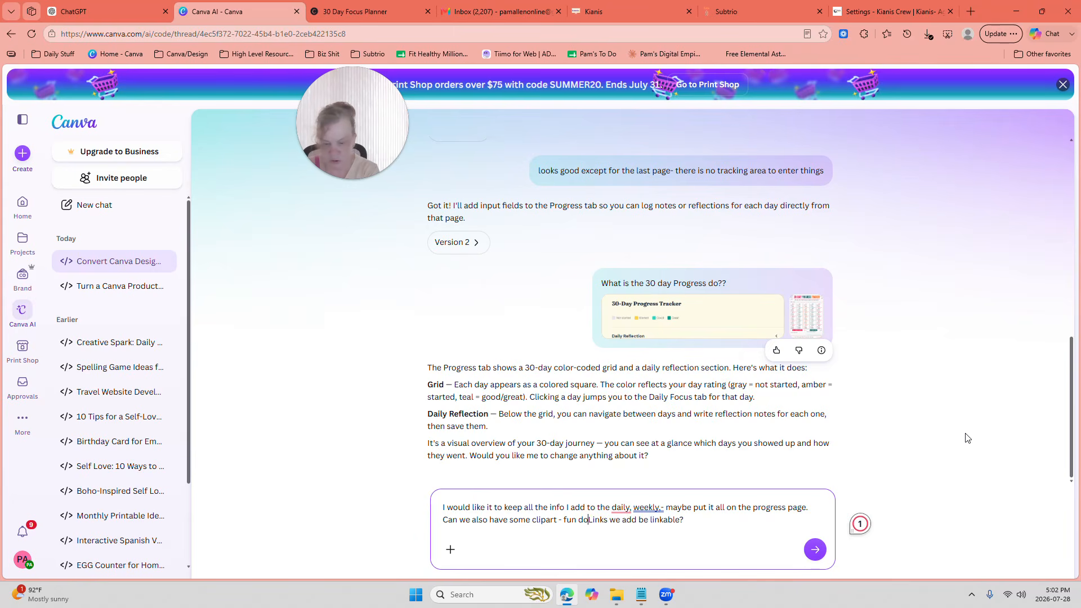
type(".  Also ")
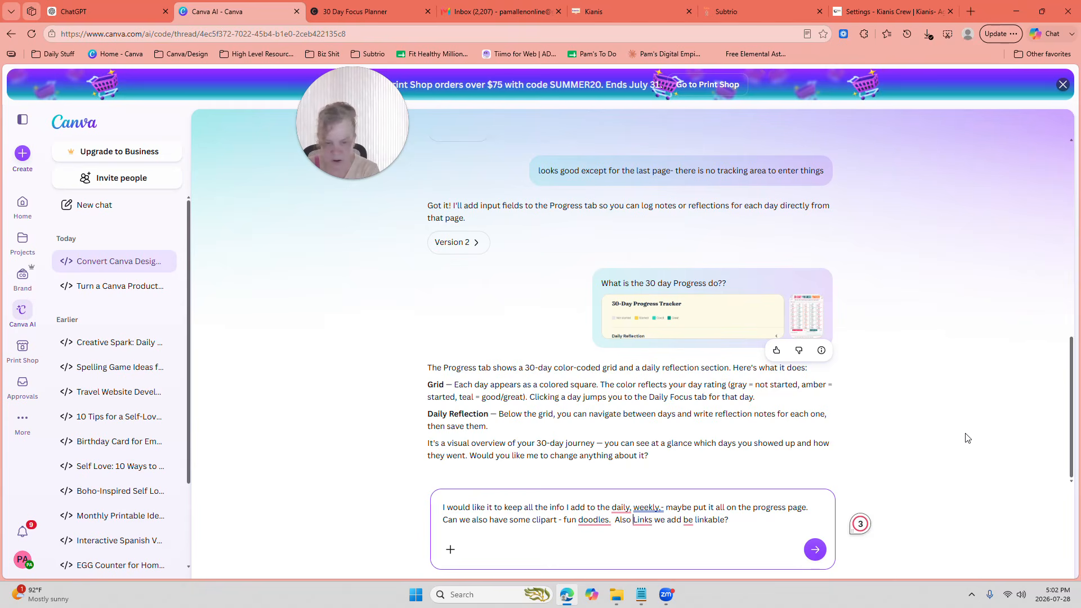
type("can the")
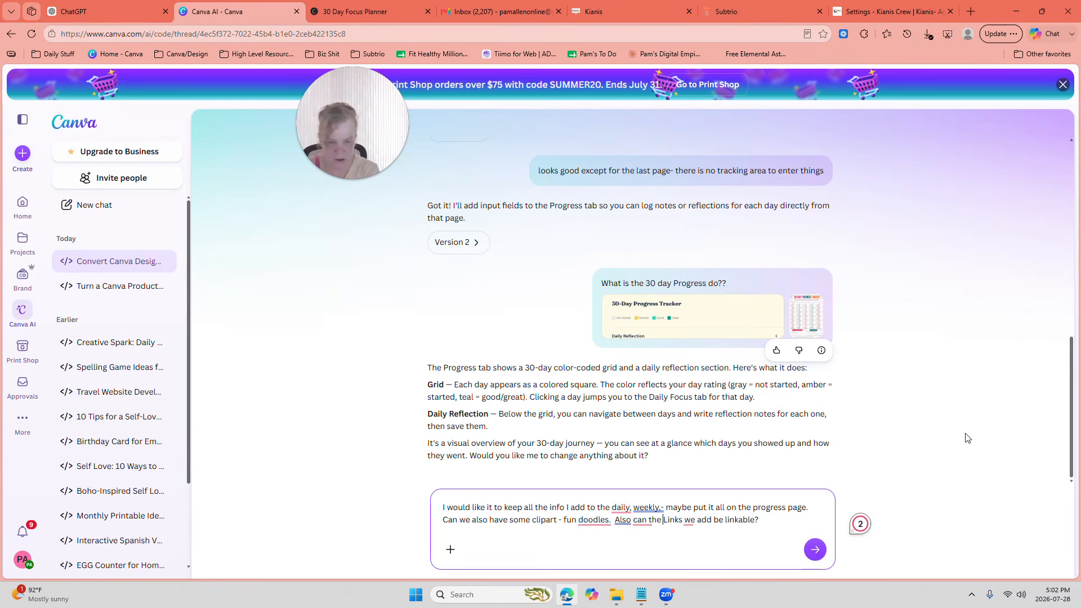
key("Return")
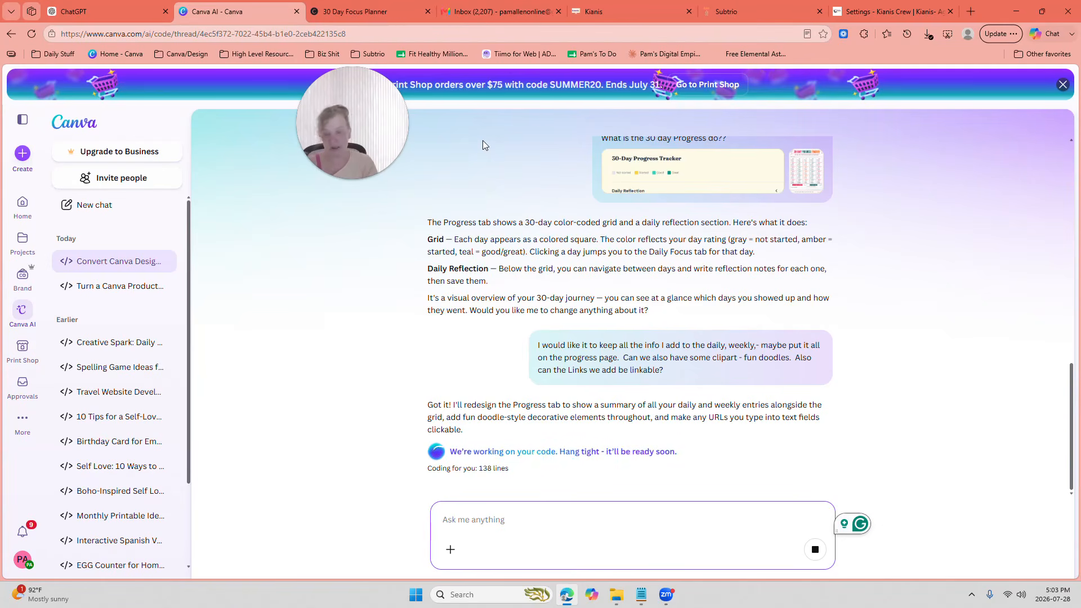
Step: Look through the Version 3 planner's Project, Milestones, Daily Focus, Weekly, Progress and Welcome pages
mouse_move(349, 185)
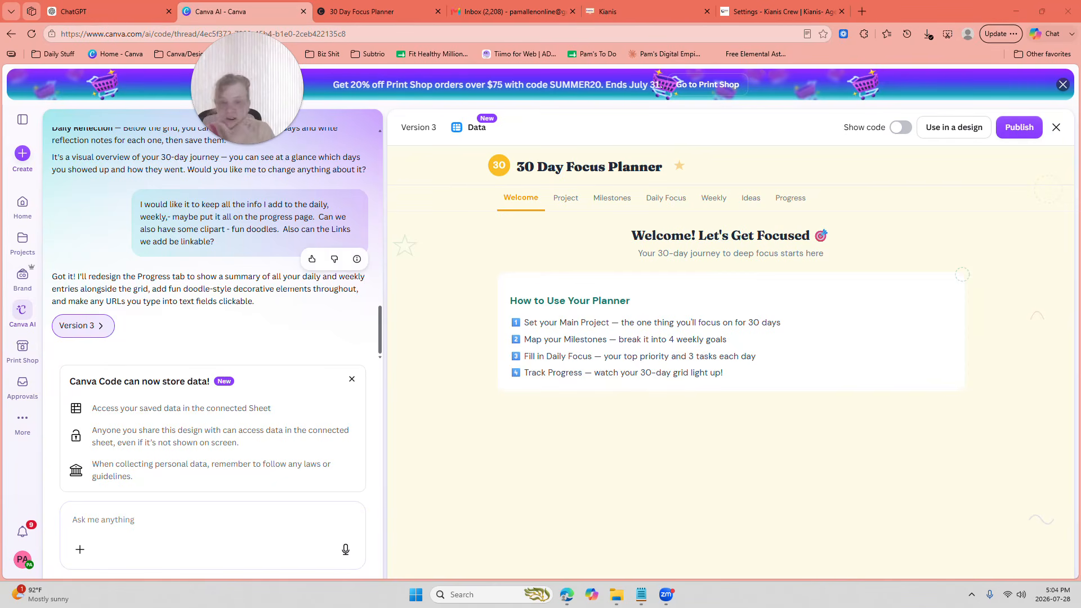
left_click(565, 199)
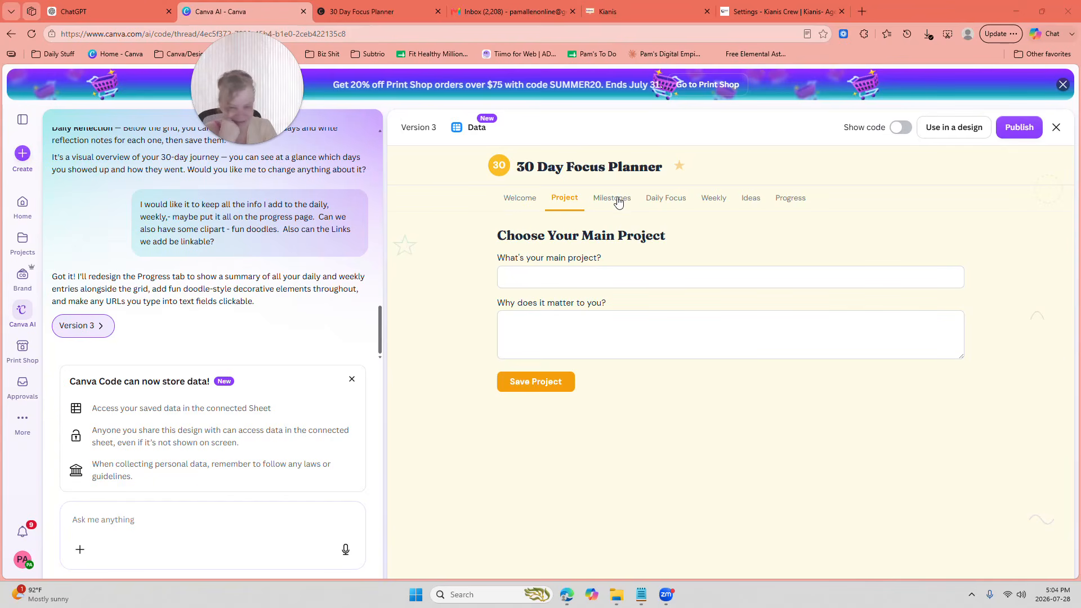
left_click(618, 200)
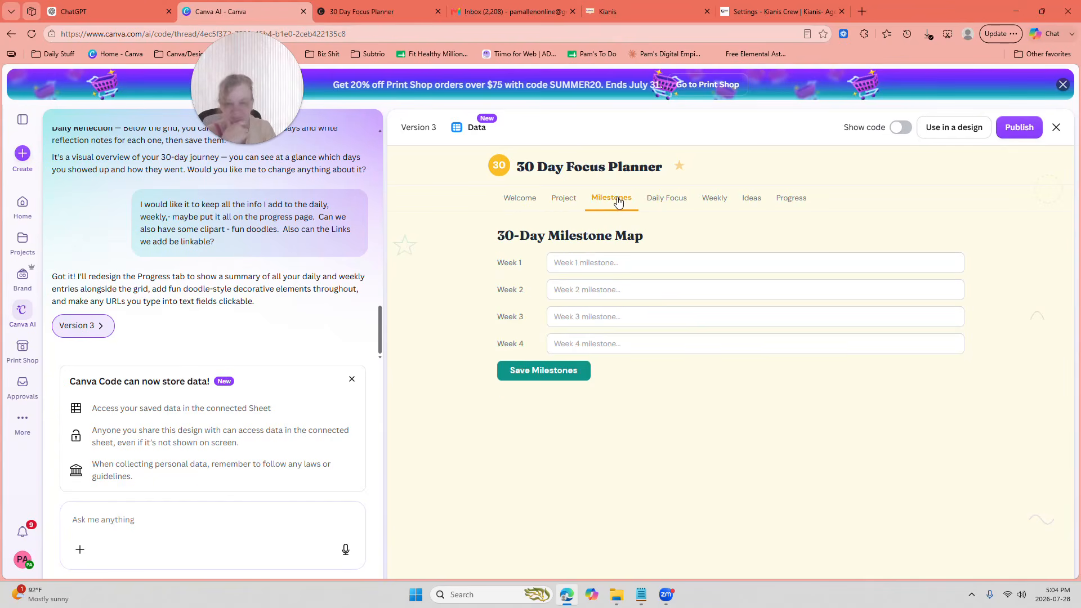
left_click(682, 201)
left_click(724, 199)
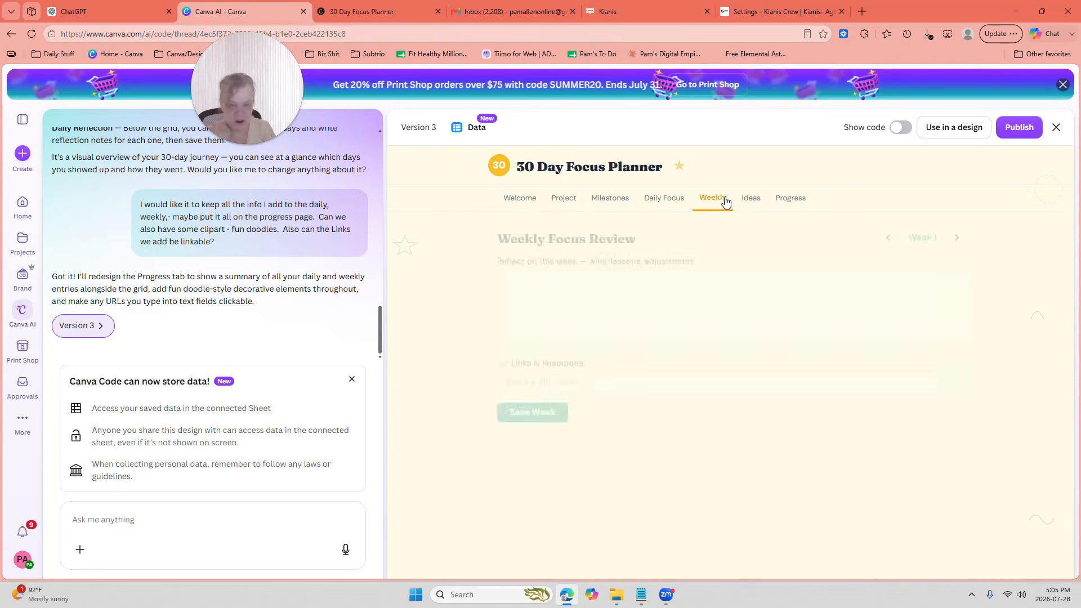
left_click(790, 199)
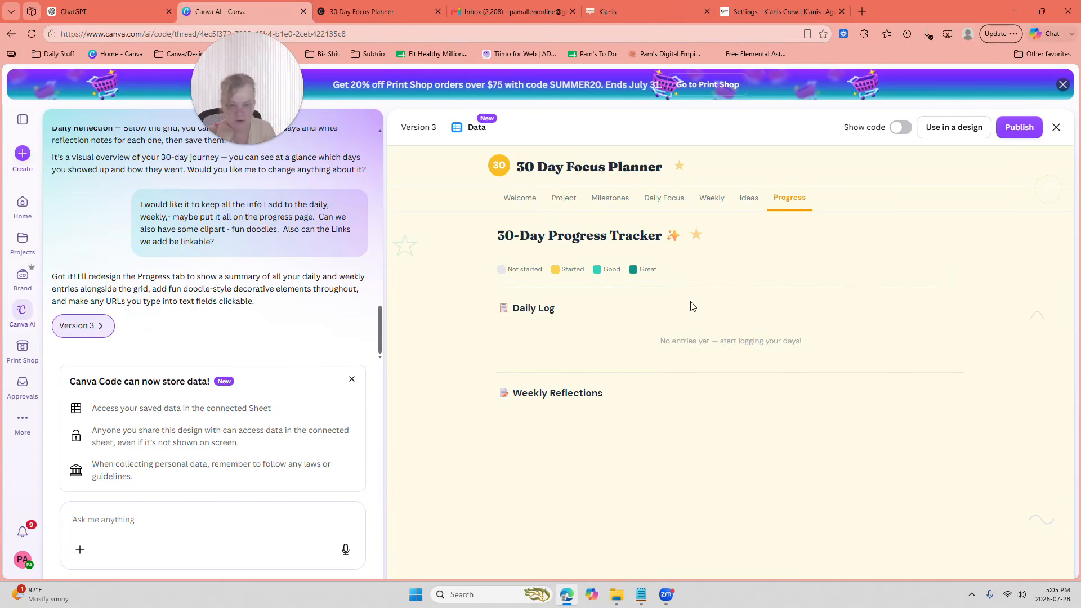
left_click(515, 204)
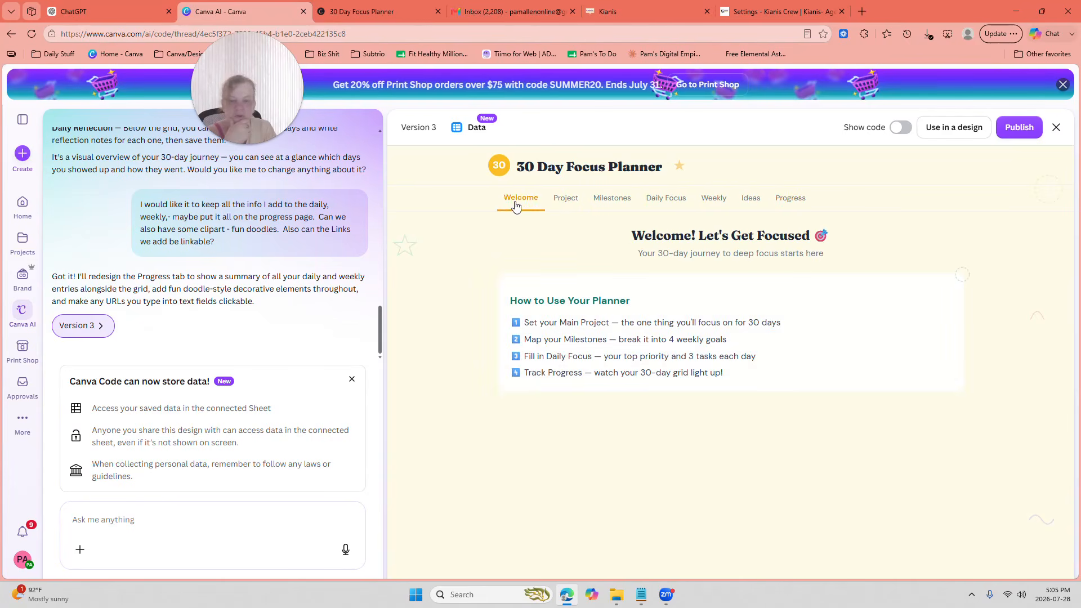
left_click(789, 198)
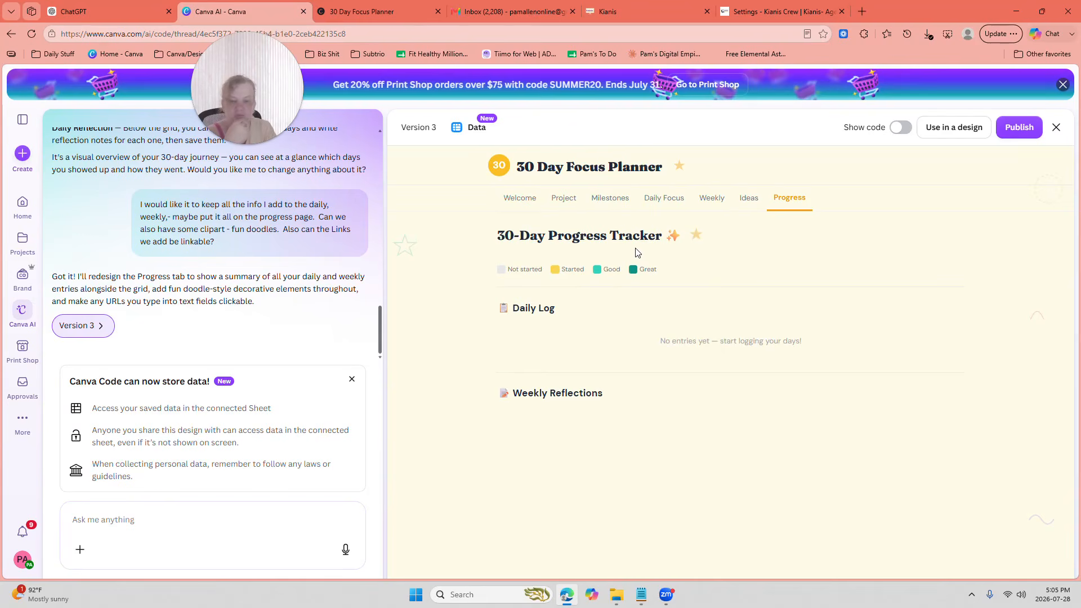
left_click(519, 204)
Step: Enter "August Membership Dumps" as the planner's main project with "TEST" as why it matters, and save the project
left_click(564, 198)
left_click(563, 277)
left_click(580, 325)
left_click(574, 331)
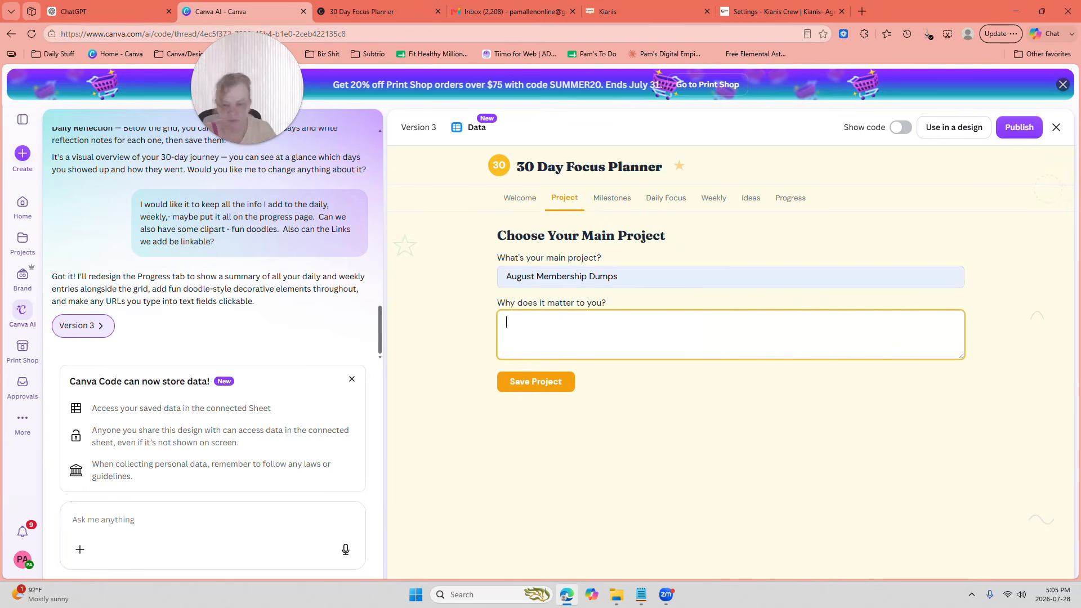
type("TEST")
left_click(532, 389)
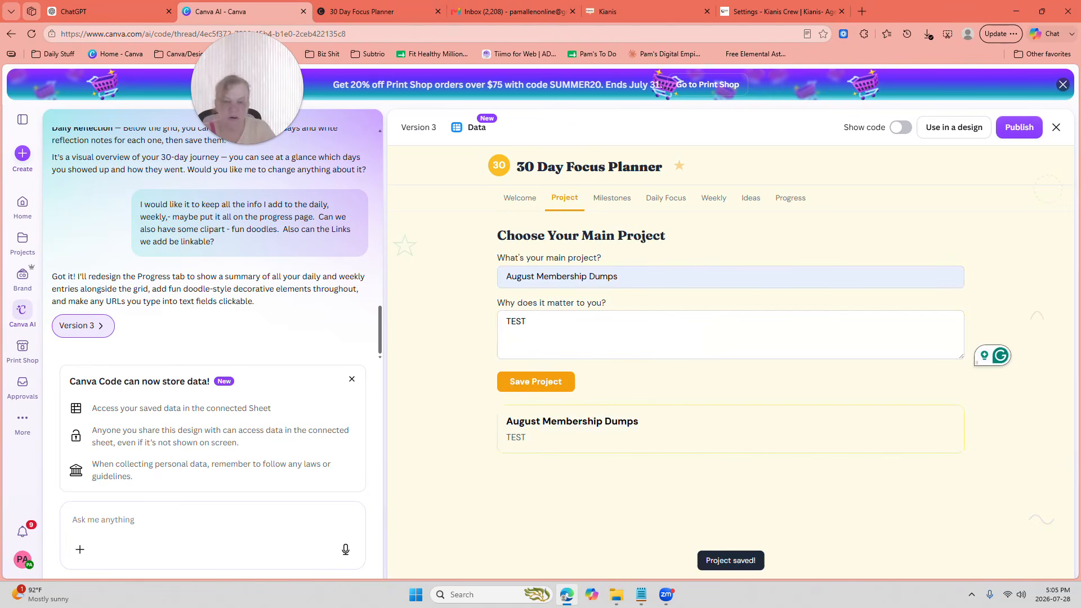
Step: Fill in the Week 1 and Week 2 milestones with "test" in the 30-Day Milestone Map
left_click(617, 198)
left_click(582, 263)
left_click(605, 310)
key("Tab")
type("test")
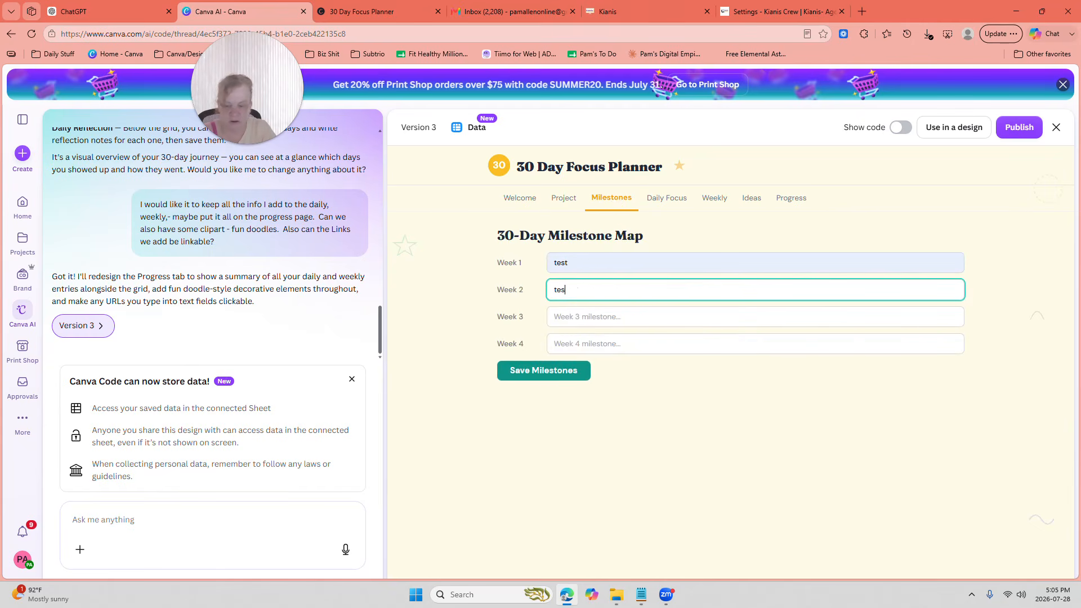
left_click(722, 262)
Step: Enter "test" as the top priority for Day 1 in Daily Focus and tick off the first two key tasks
left_click(679, 200)
left_click(648, 278)
key("Tab")
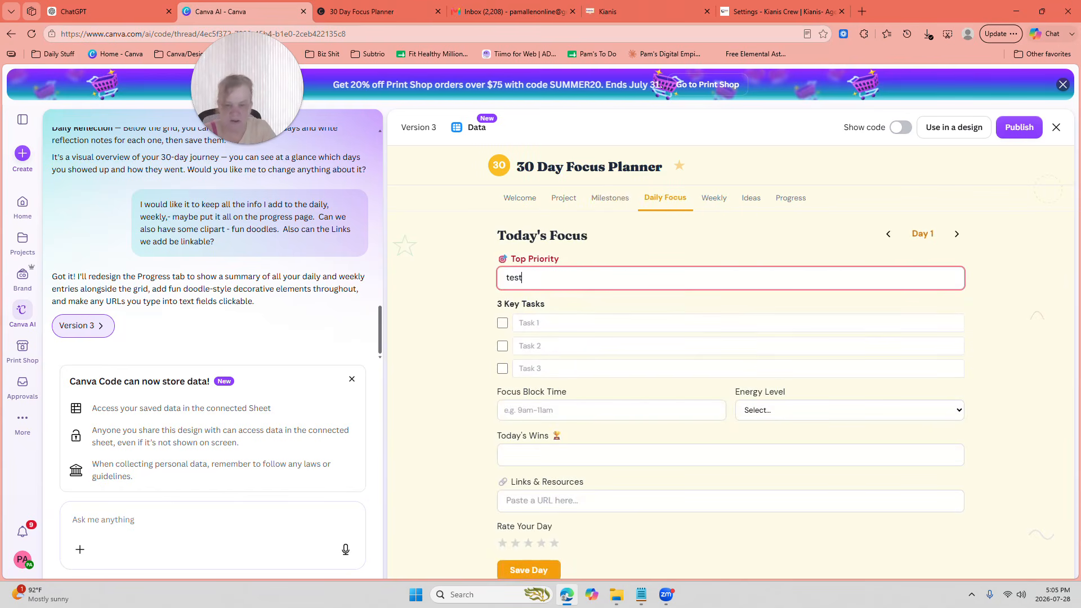
left_click(555, 326)
left_click(502, 324)
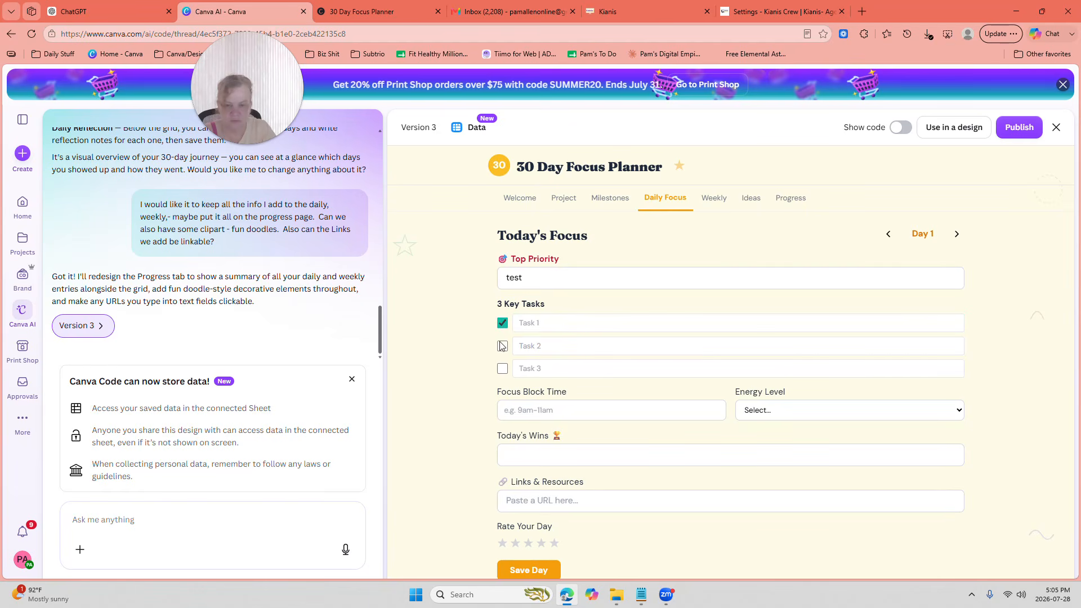
Step: Name the first two key tasks of Day 1 "test" and save the day
left_click(555, 323)
type("tes")
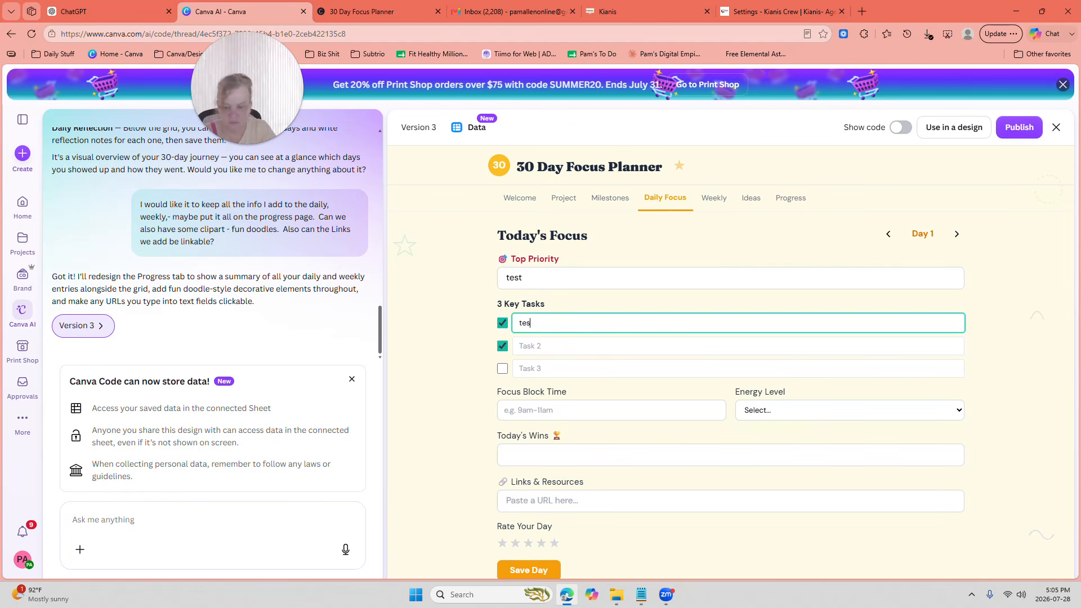
type("t")
key("Tab")
type("te")
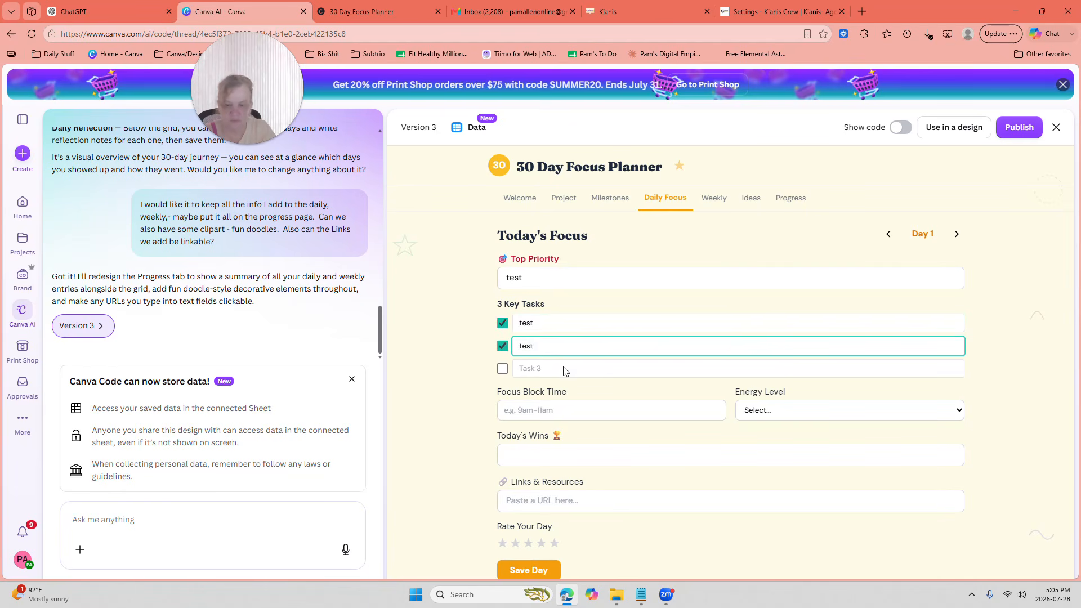
left_click(549, 500)
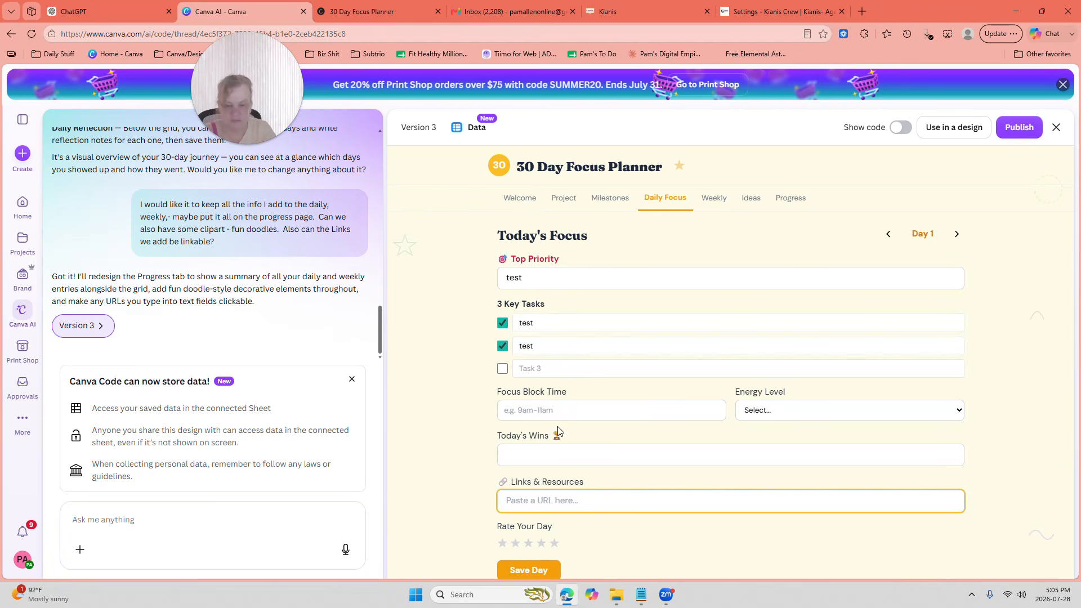
left_click(546, 569)
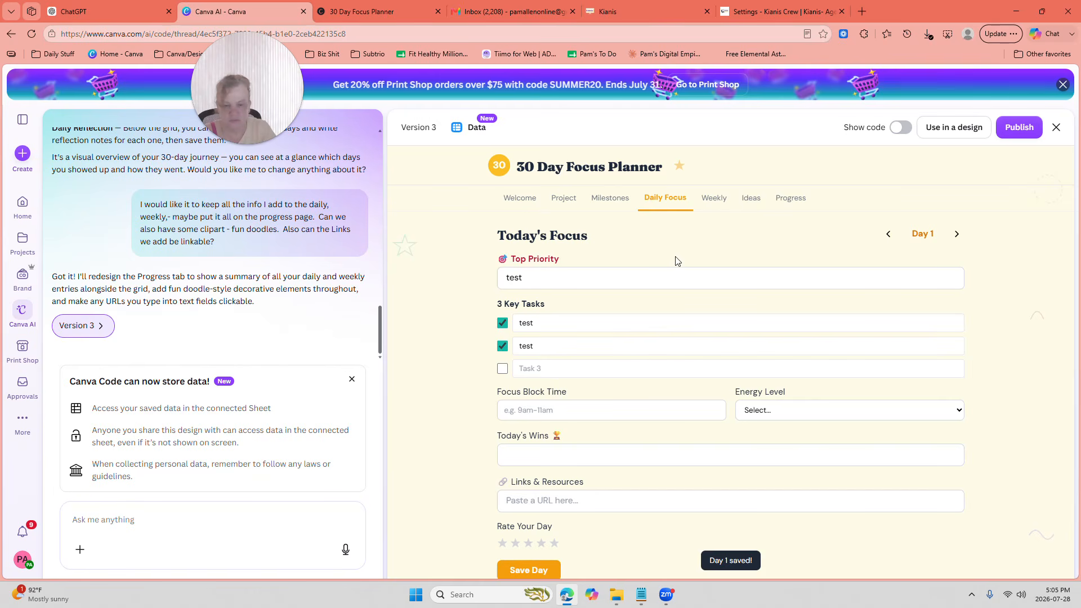
Step: Add the previously saved Canva design link as an idea in the Idea Parking Lot
left_click(713, 203)
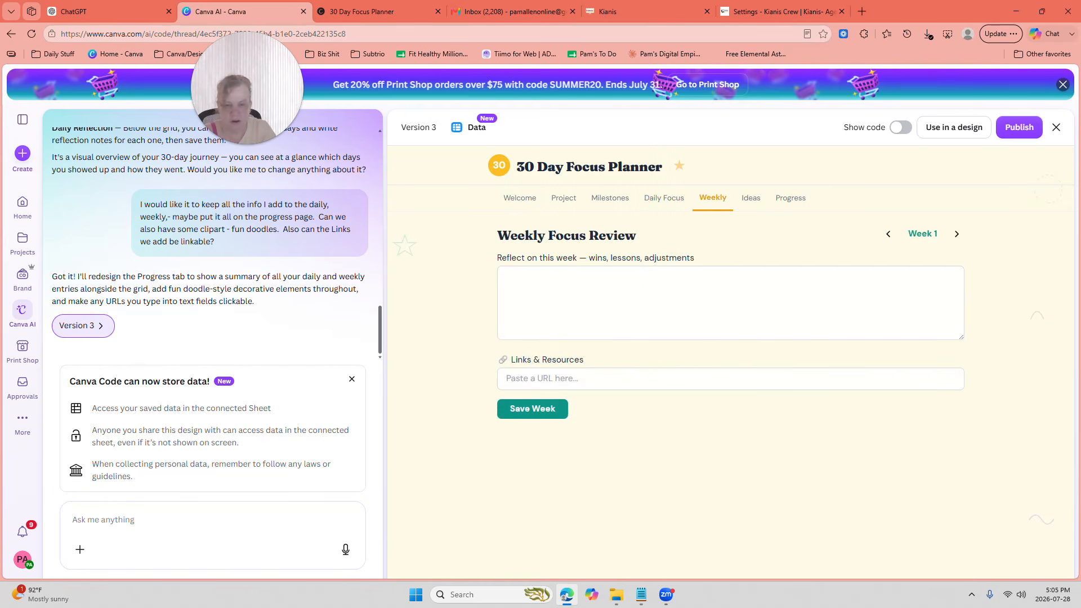
left_click(751, 203)
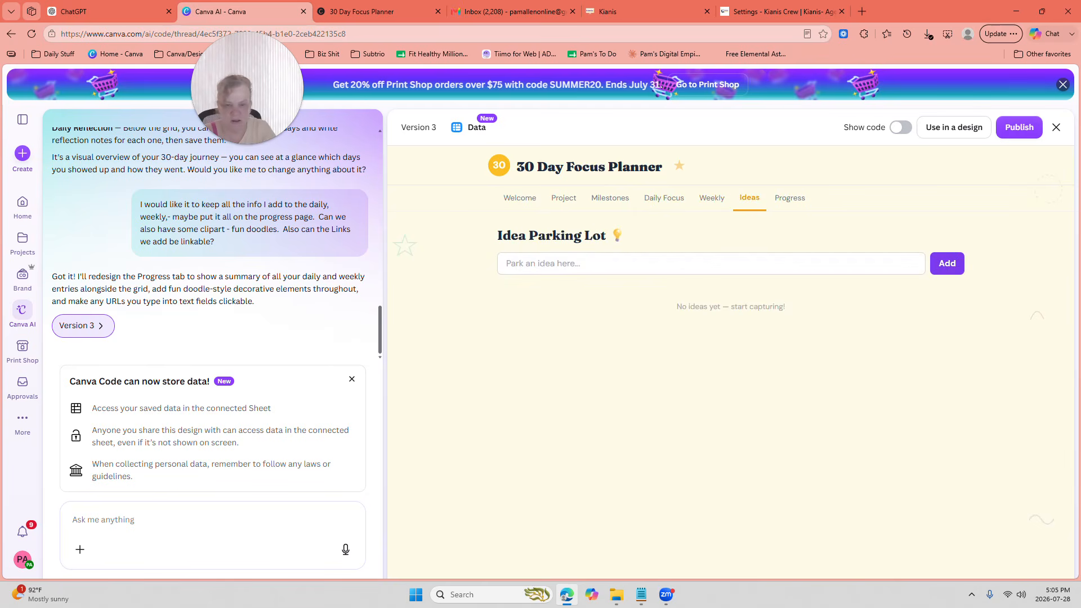
left_click(597, 263)
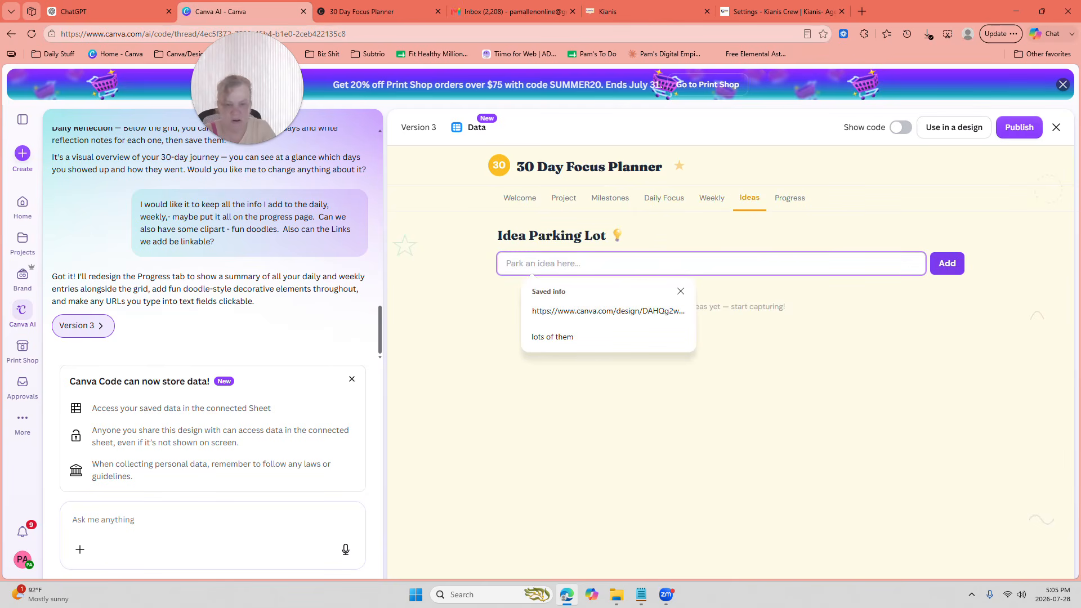
left_click(622, 313)
left_click(947, 263)
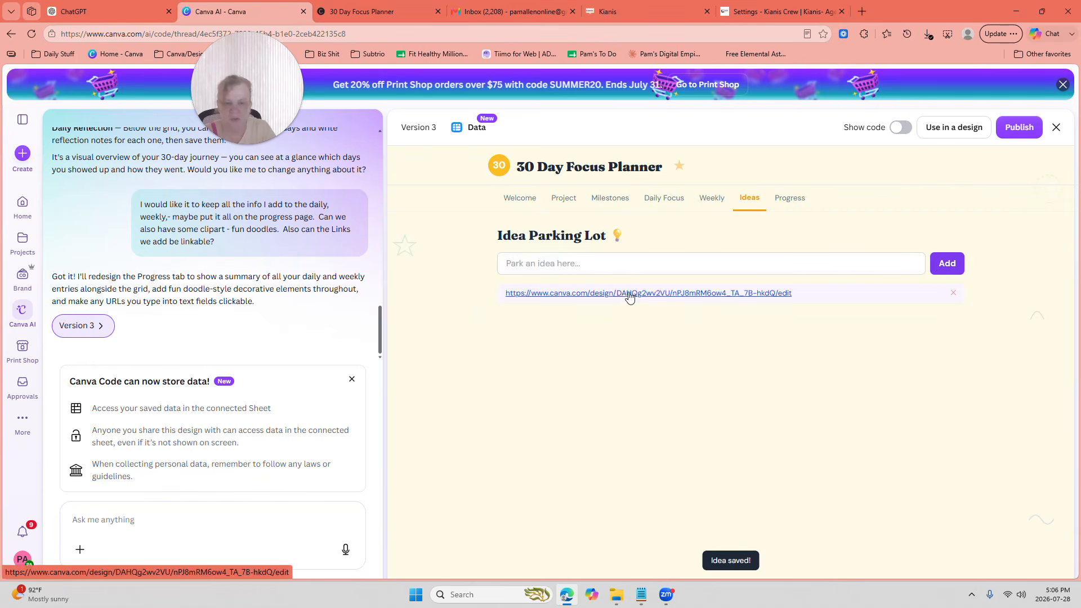
Step: Review the 30-Day Progress Tracker and its Daily Log, and open Day 1 from the grid
left_click(789, 203)
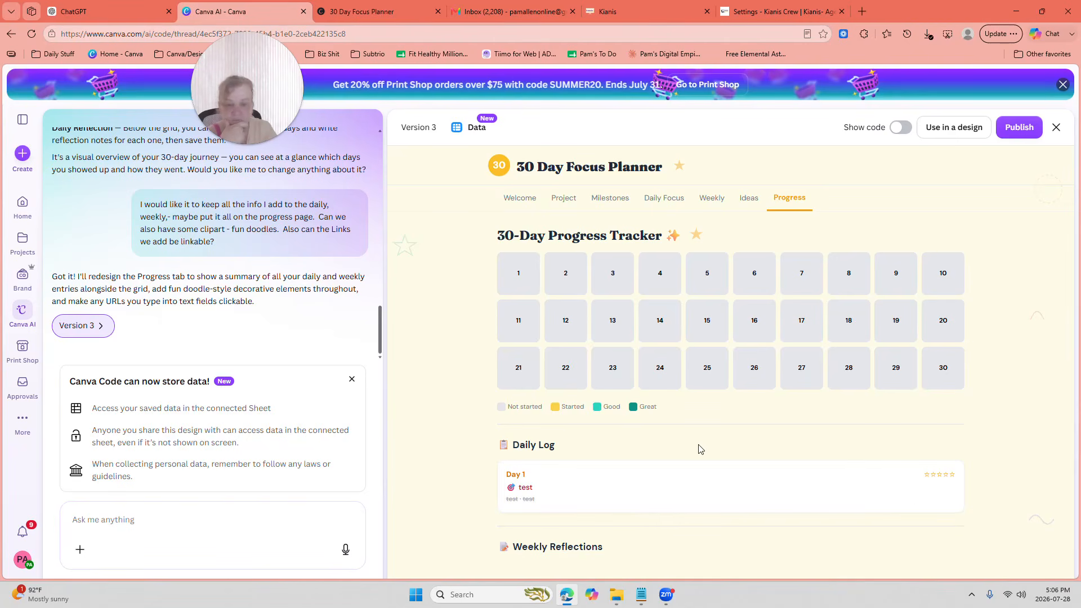
left_click(518, 281)
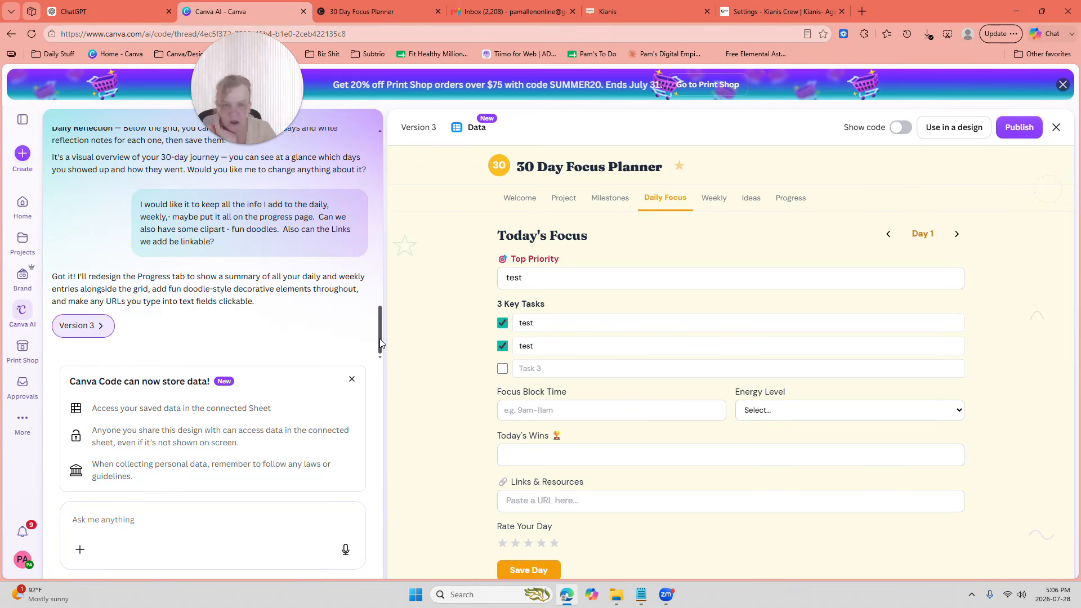
Step: Open the connected Canva Sheet "30 Day Focus Planner v3" to inspect the stored entries, and return to the Canva AI conversation
left_click(471, 131)
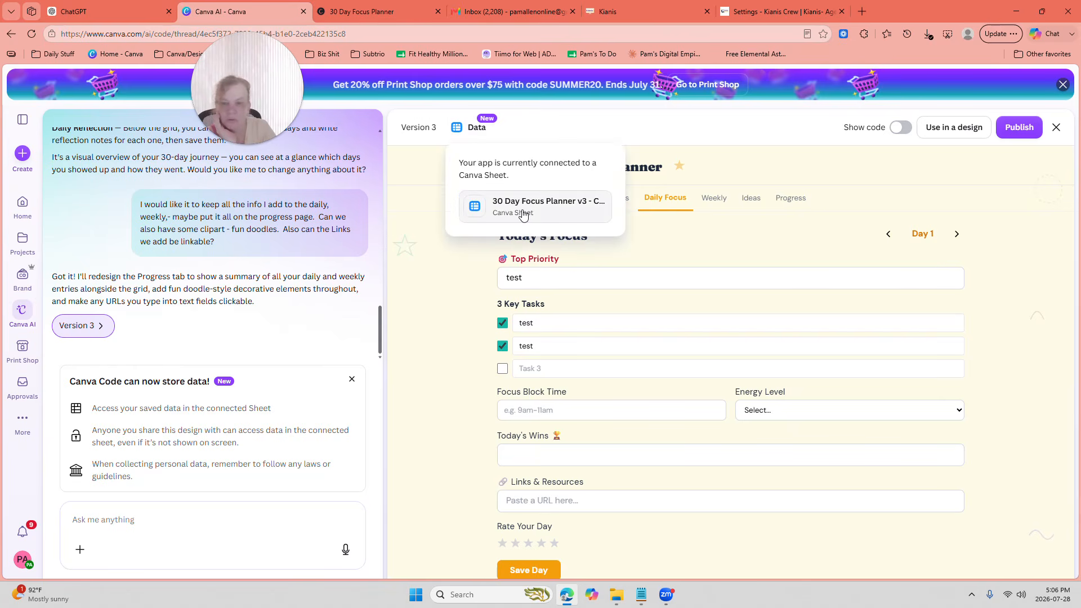
left_click(523, 214)
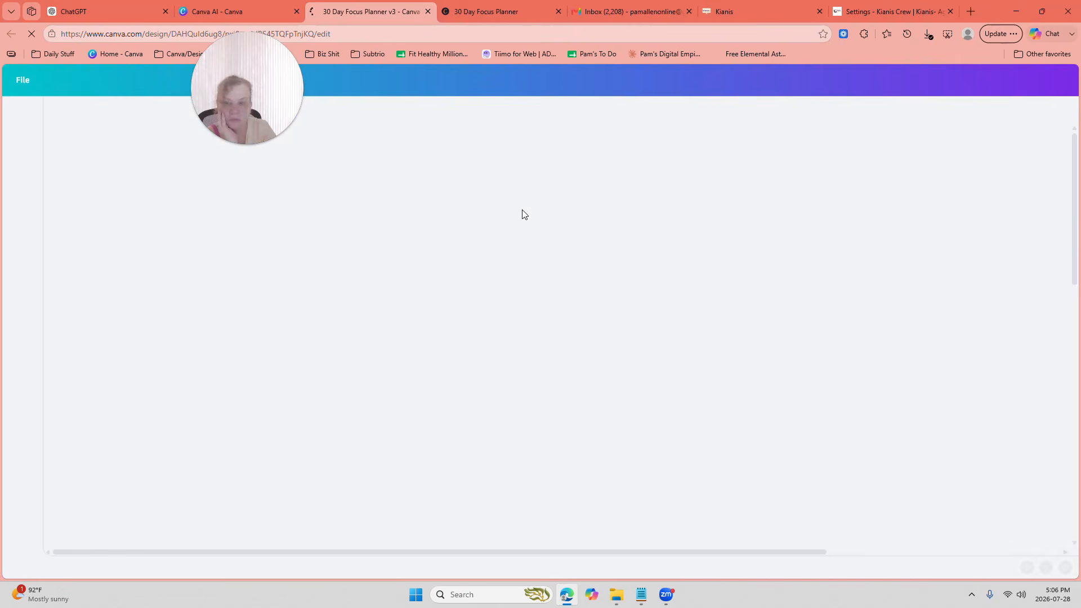
left_click_drag(255, 107, 326, 366)
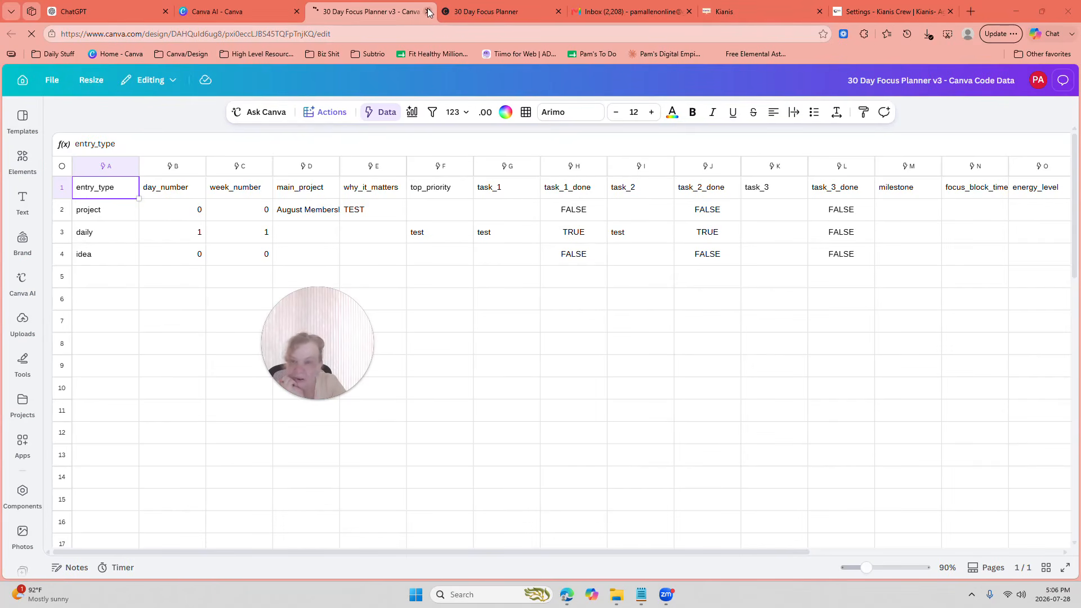
left_click(245, 9)
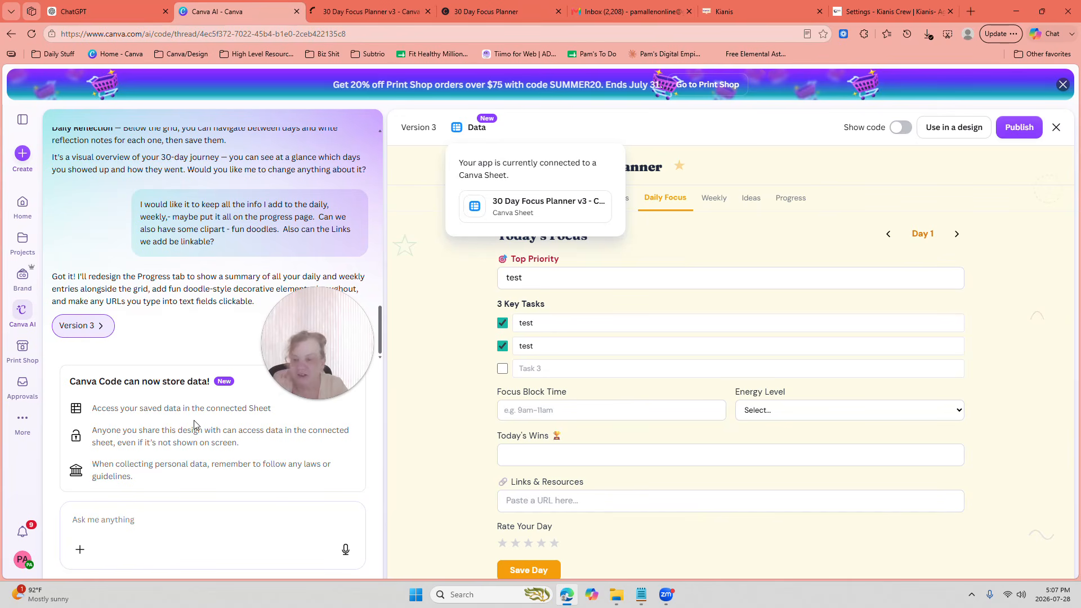
left_click_drag(302, 370, 289, 297)
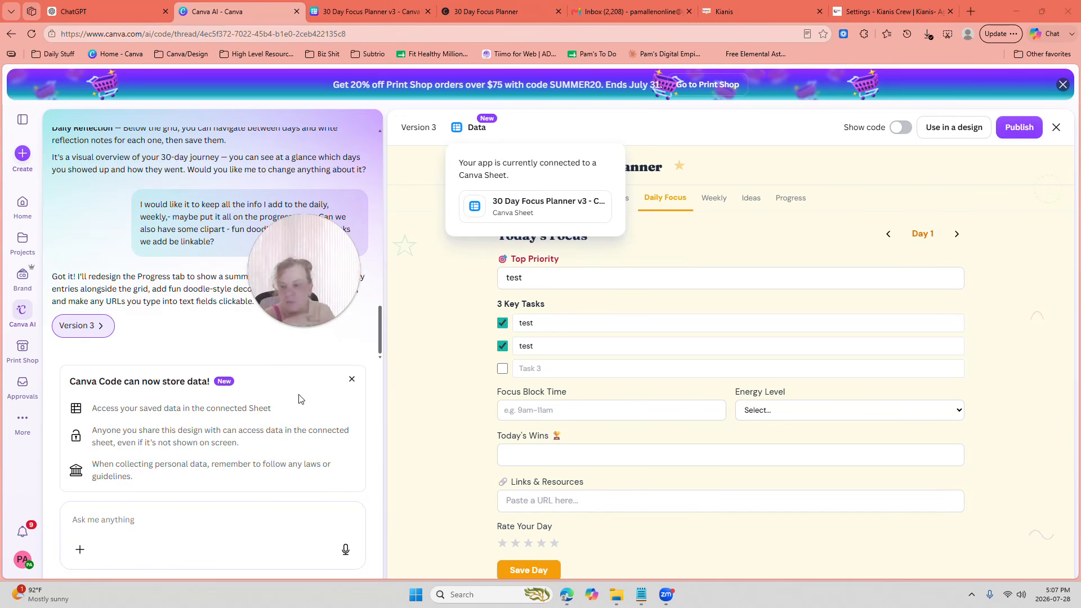
Step: Close the connected-sheet details and show the code behind Version 3 of the planner
left_click(373, 355)
left_click(902, 129)
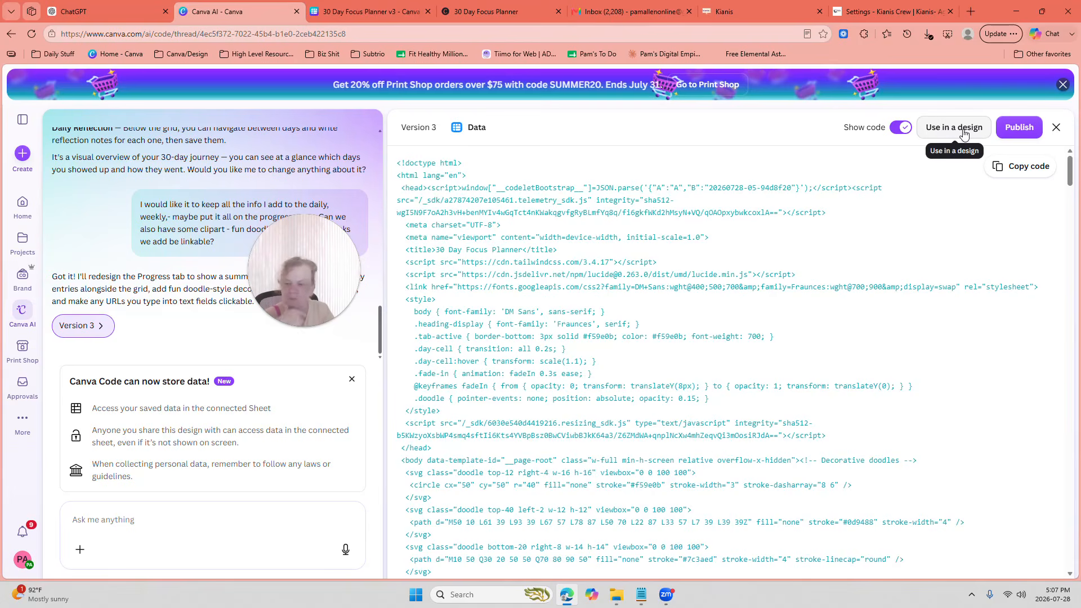
Step: Check the site address with subpath 30dayfocus and the title and favicon settings, and publish Version 3 of the planner as a website
left_click(1020, 130)
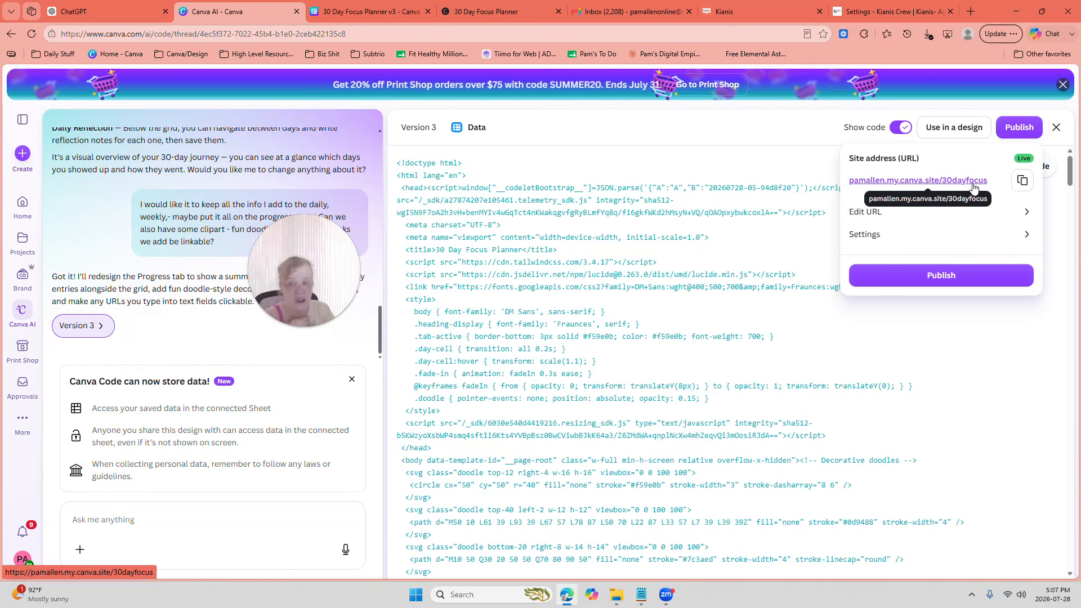
left_click(1013, 212)
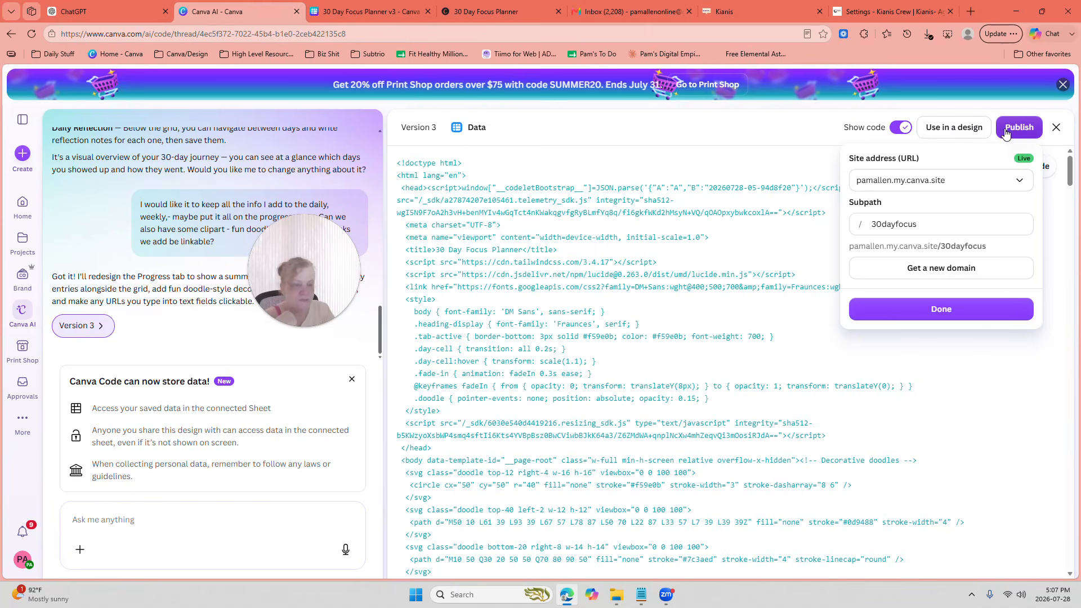
left_click(982, 309)
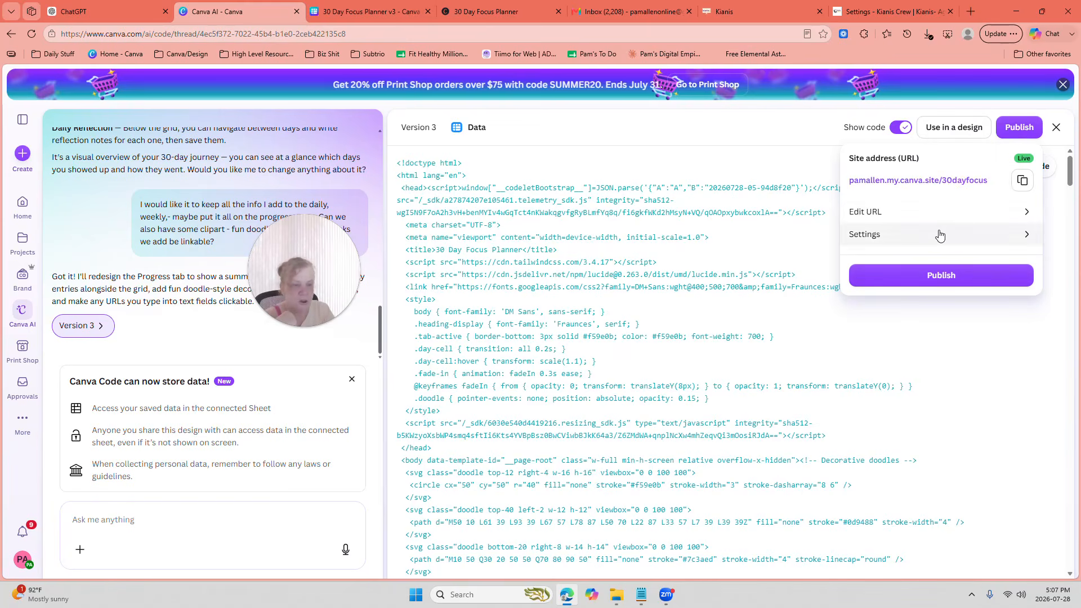
left_click(939, 234)
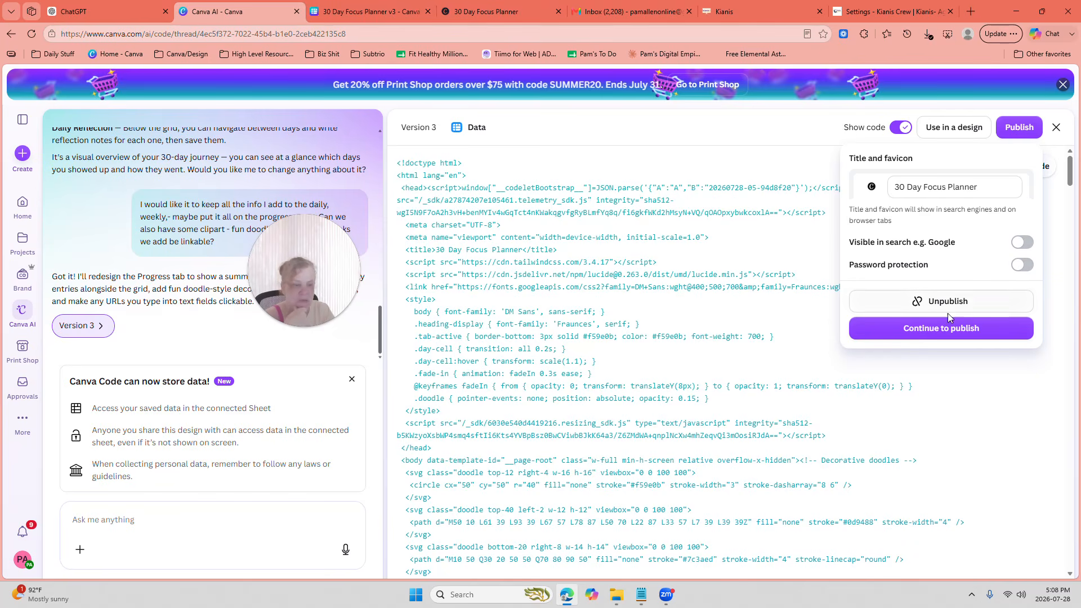
left_click(950, 331)
left_click(949, 274)
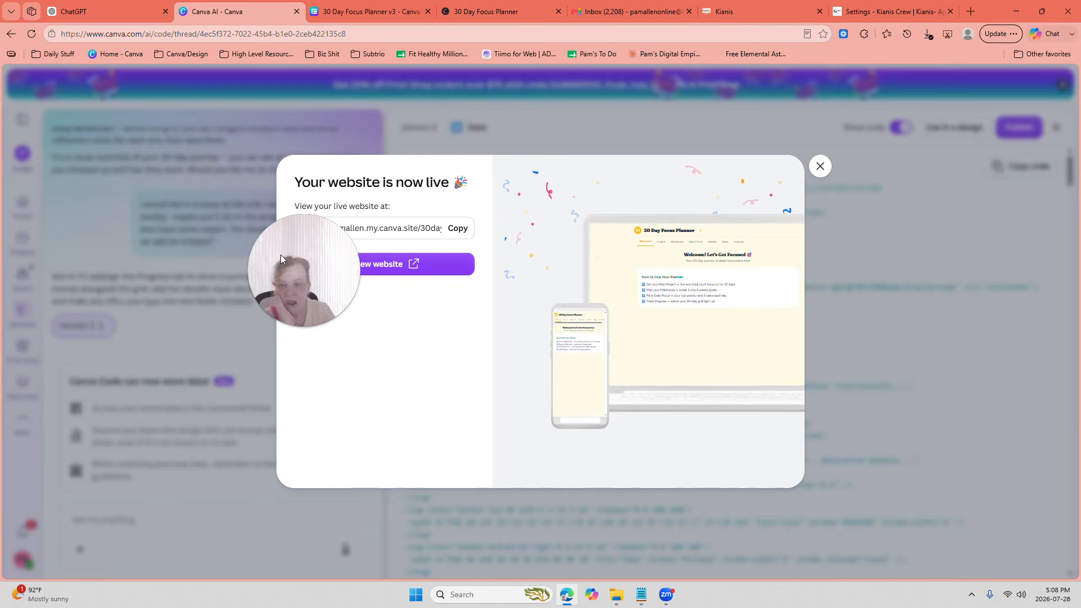
Step: Open the live planner website and review its Project, Milestones, Daily Focus, Weekly, Ideas and Progress pages for the saved entries
left_click(376, 269)
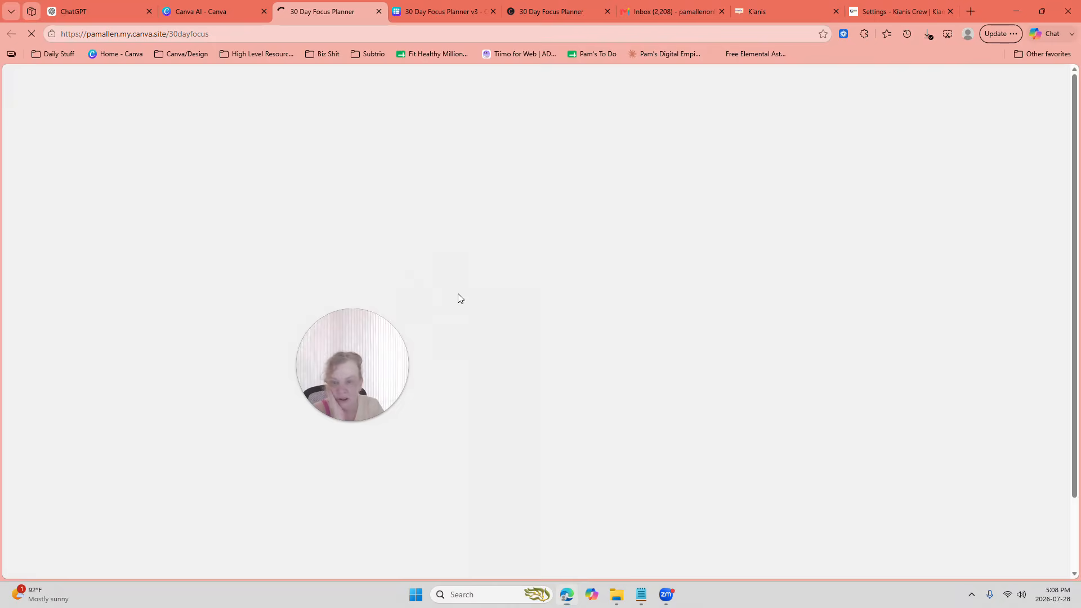
left_click_drag(338, 345, 148, 342)
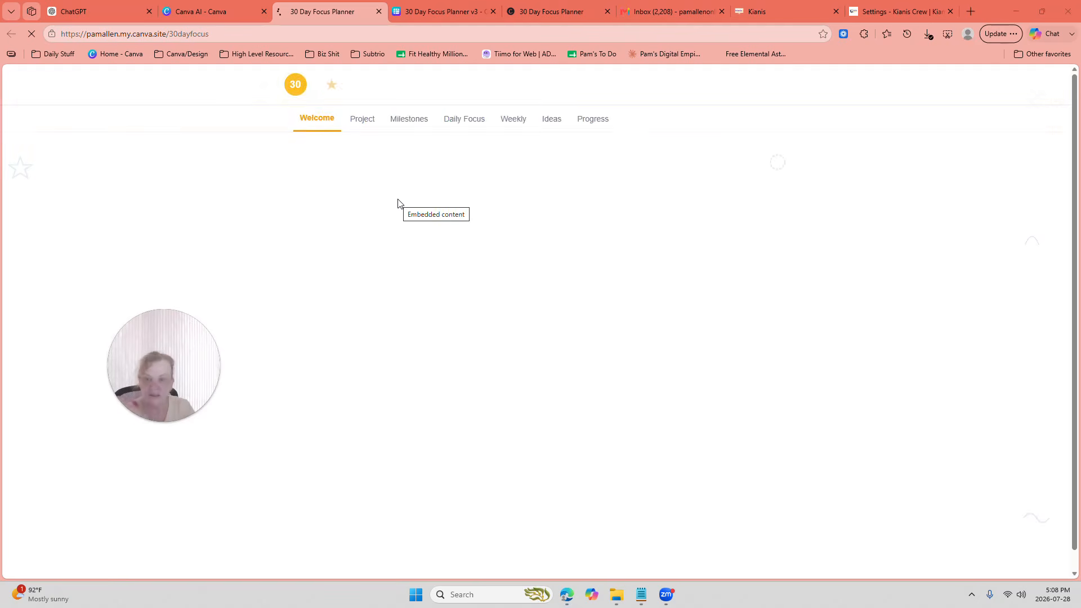
left_click(363, 125)
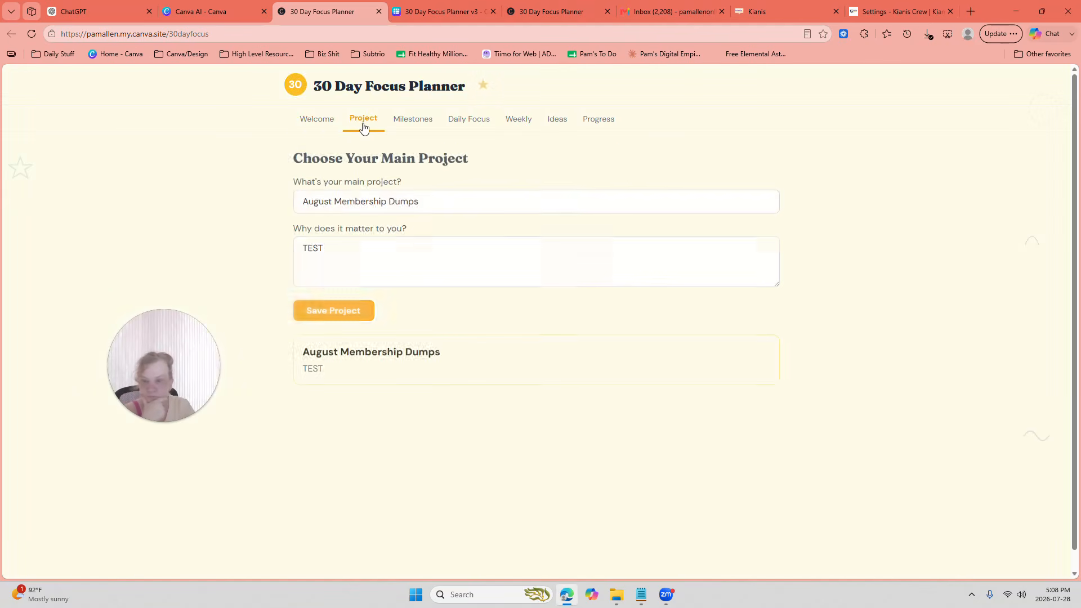
left_click(417, 125)
left_click(472, 124)
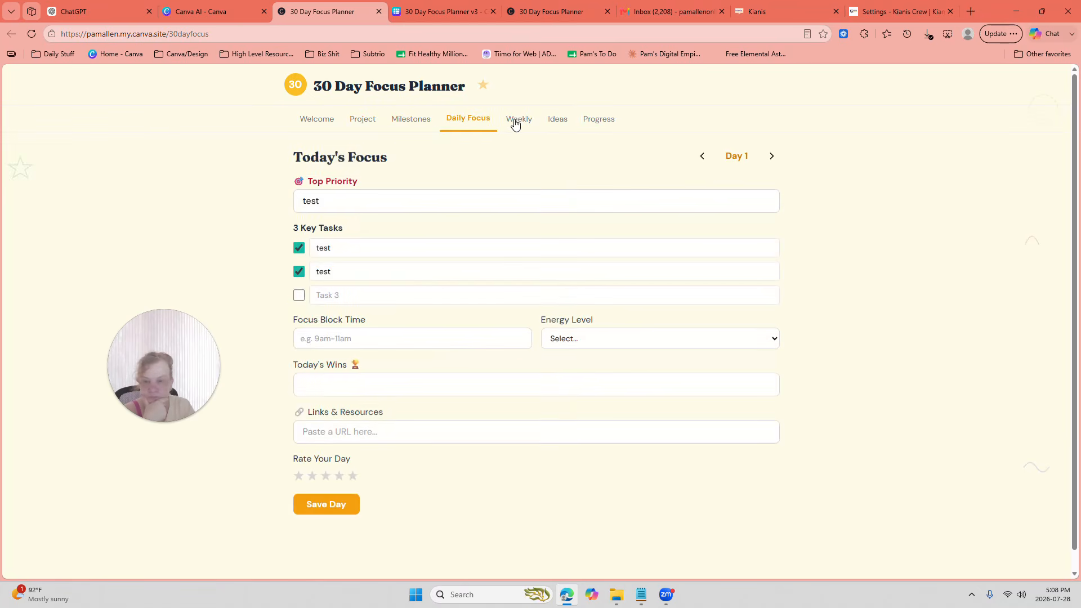
left_click(517, 123)
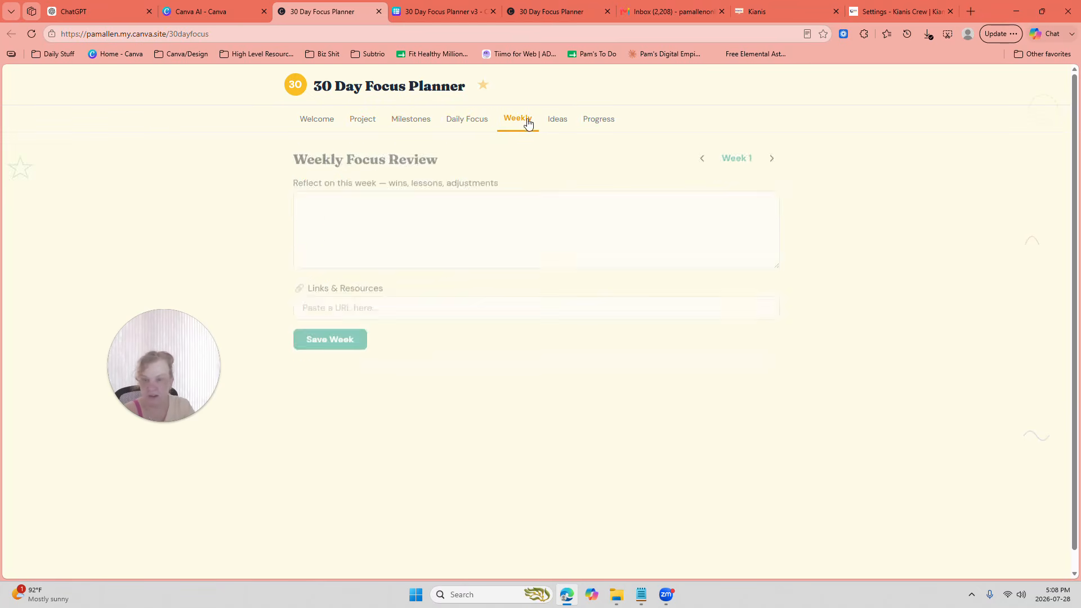
left_click(555, 123)
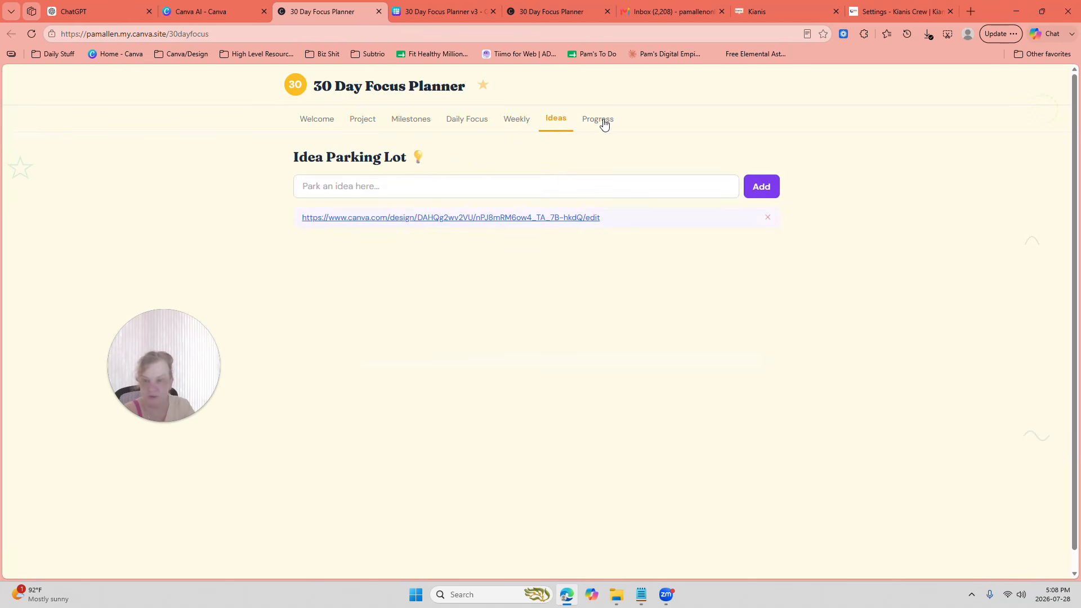
left_click(604, 125)
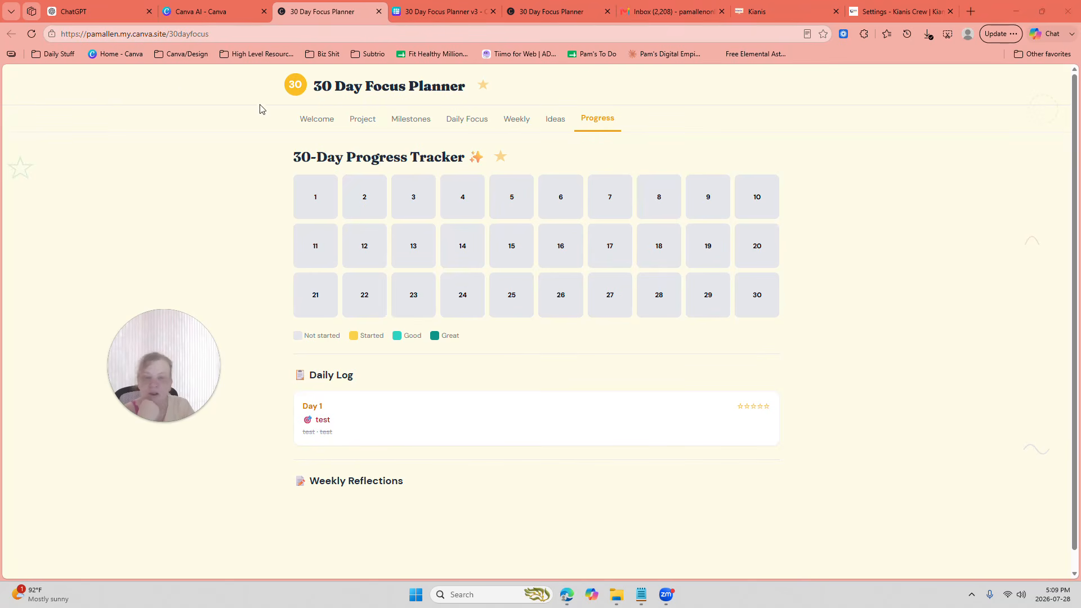
Step: Return to the Canva AI conversation, dismiss the publish confirmation, and start a new Code design from the Canva home page
key("ctrl+shift+Tab")
left_click(820, 166)
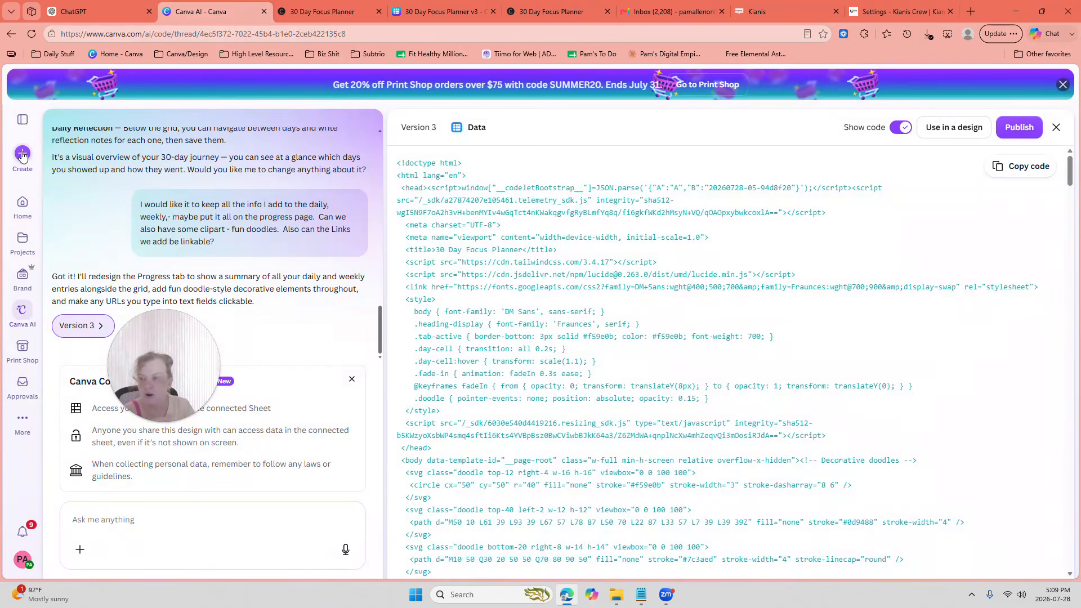
left_click(22, 204)
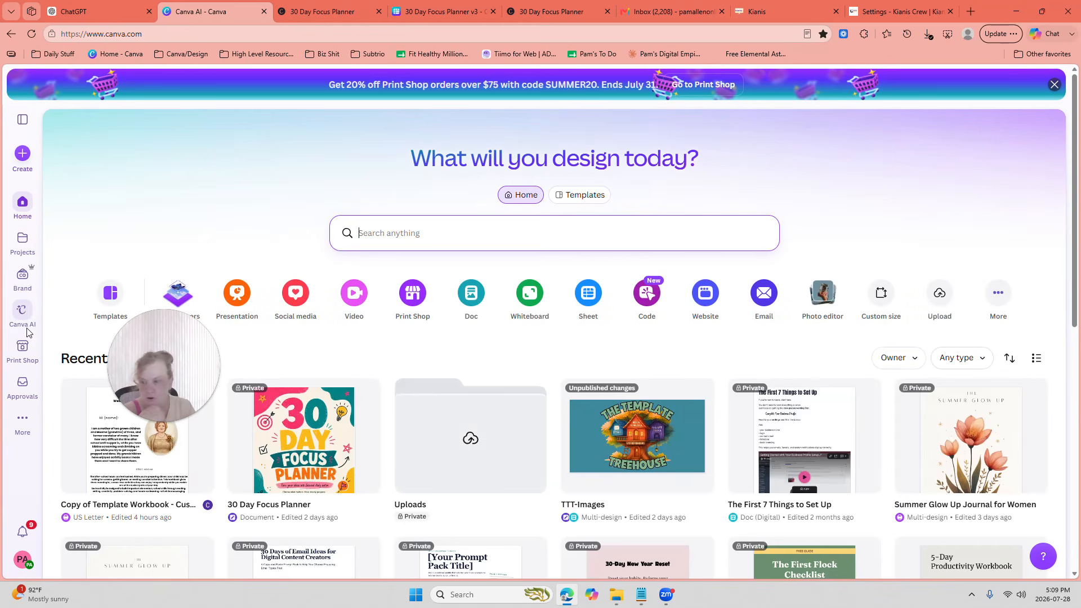
left_click(23, 311)
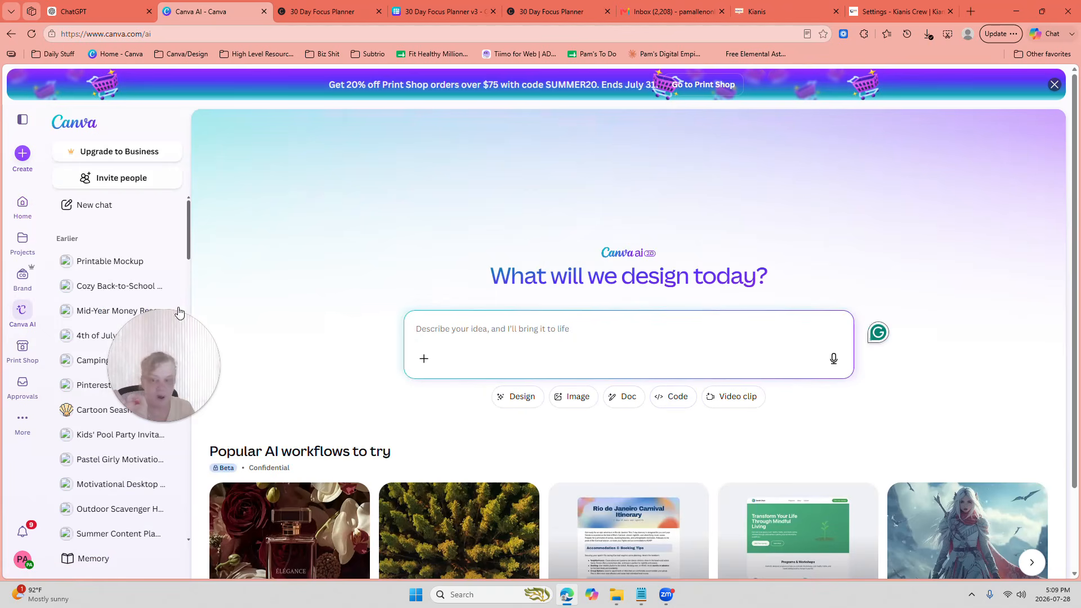
left_click(23, 207)
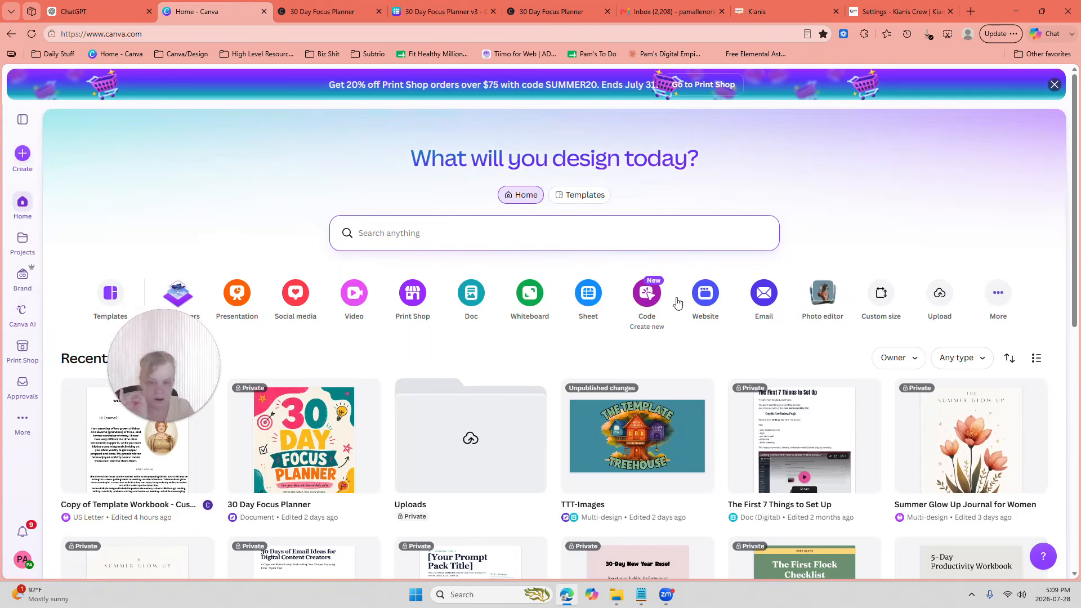
left_click(647, 303)
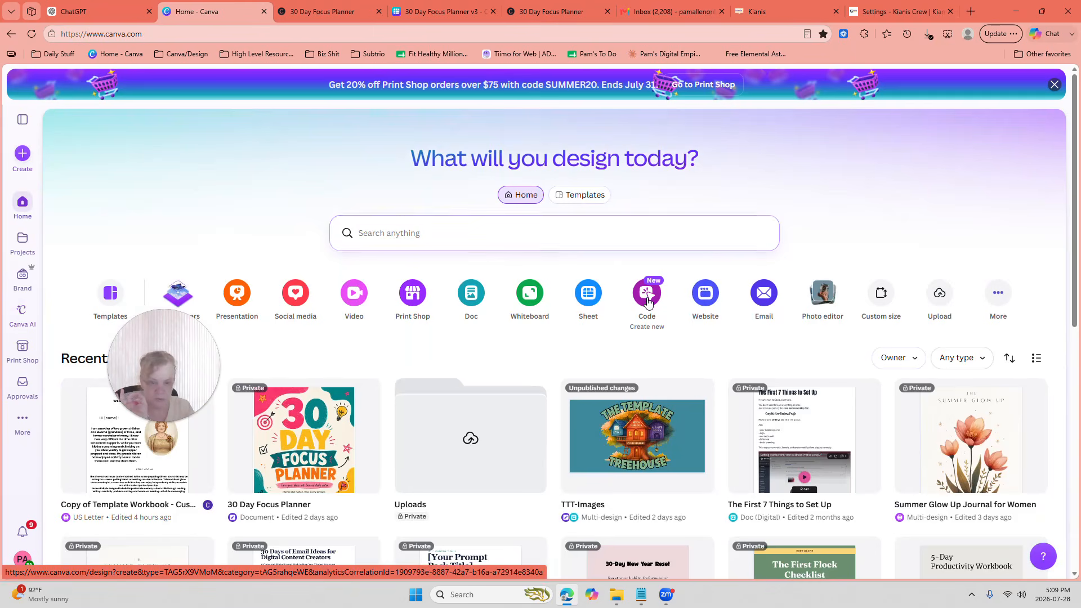